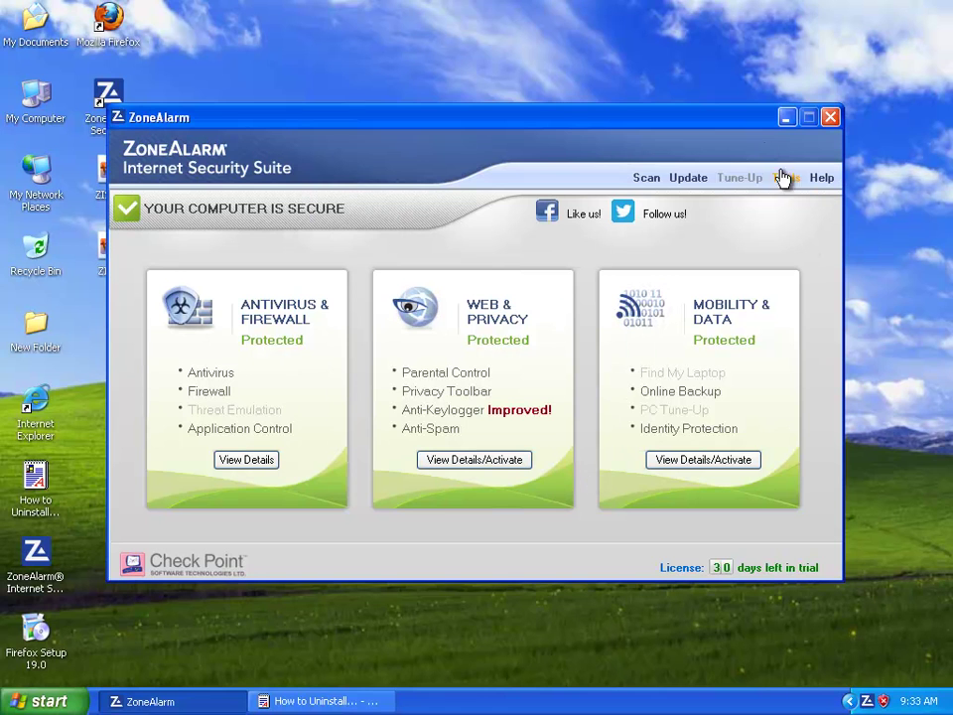
Review the six numbered instructions in the How to Uninstall... document, highlighting each in turn, and close the document.
click(315, 701)
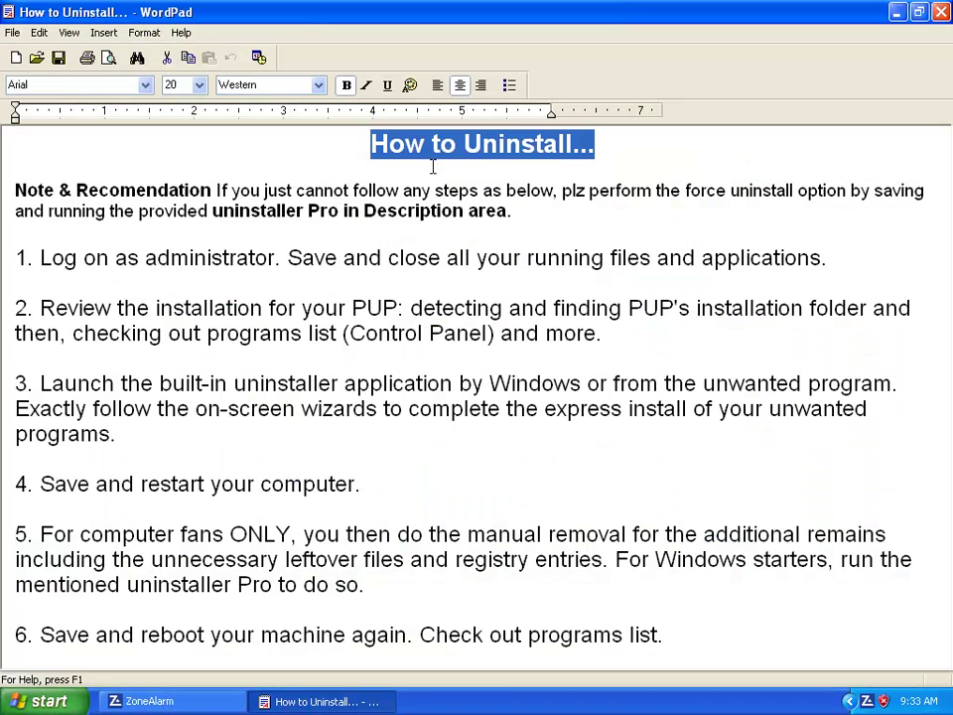
drag(514, 203, 8, 209)
drag(74, 260, 15, 260)
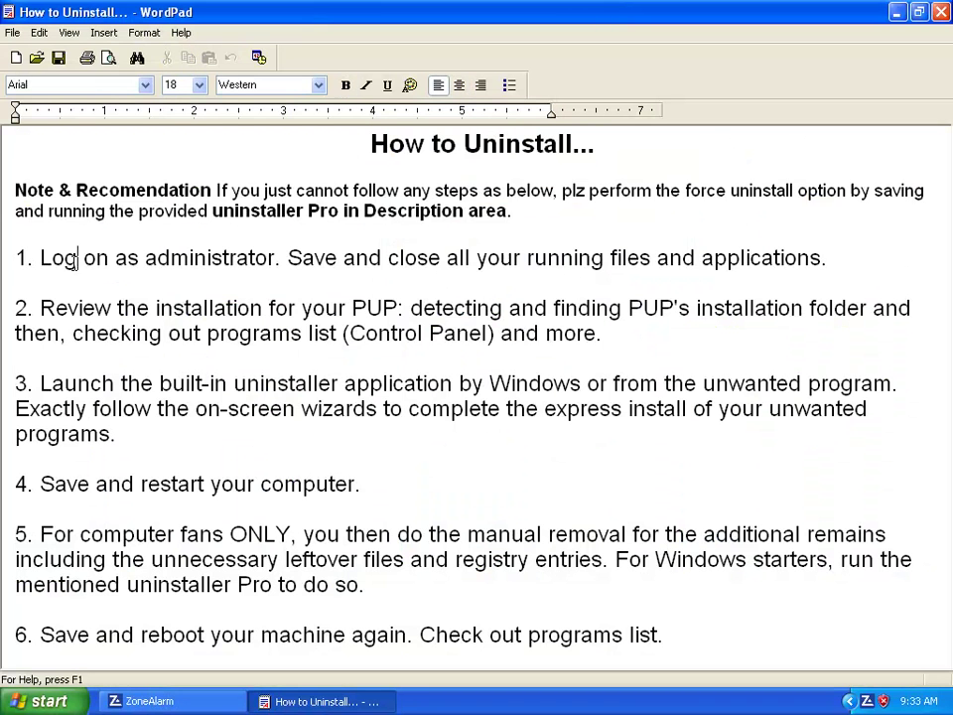
drag(117, 308, 12, 329)
drag(92, 409, 12, 385)
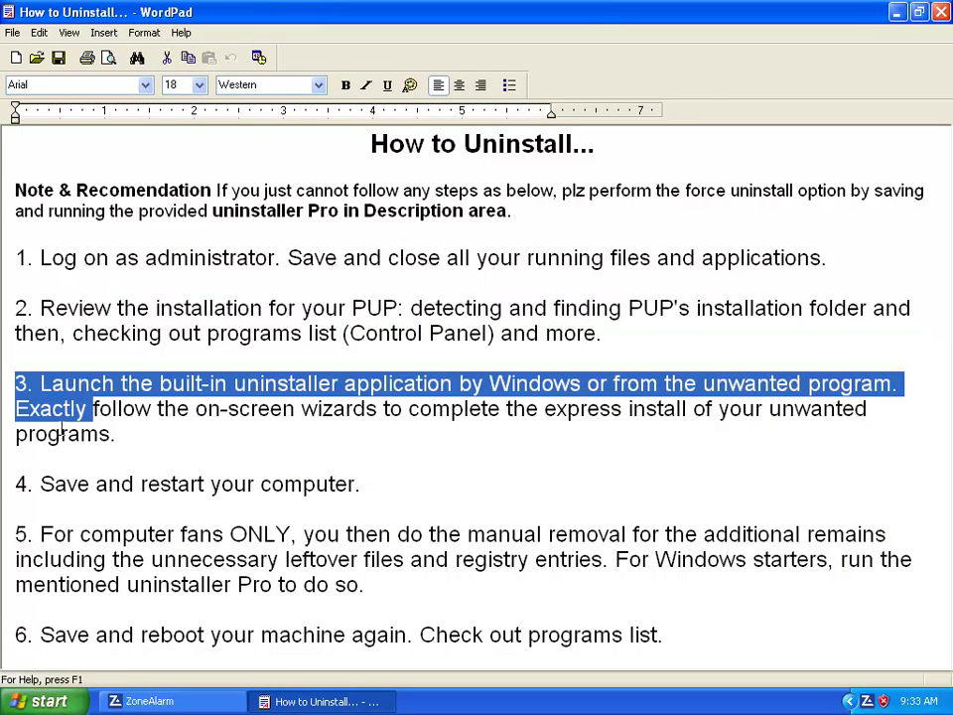
drag(95, 484, 359, 483)
drag(79, 536, 19, 541)
drag(140, 636, 16, 610)
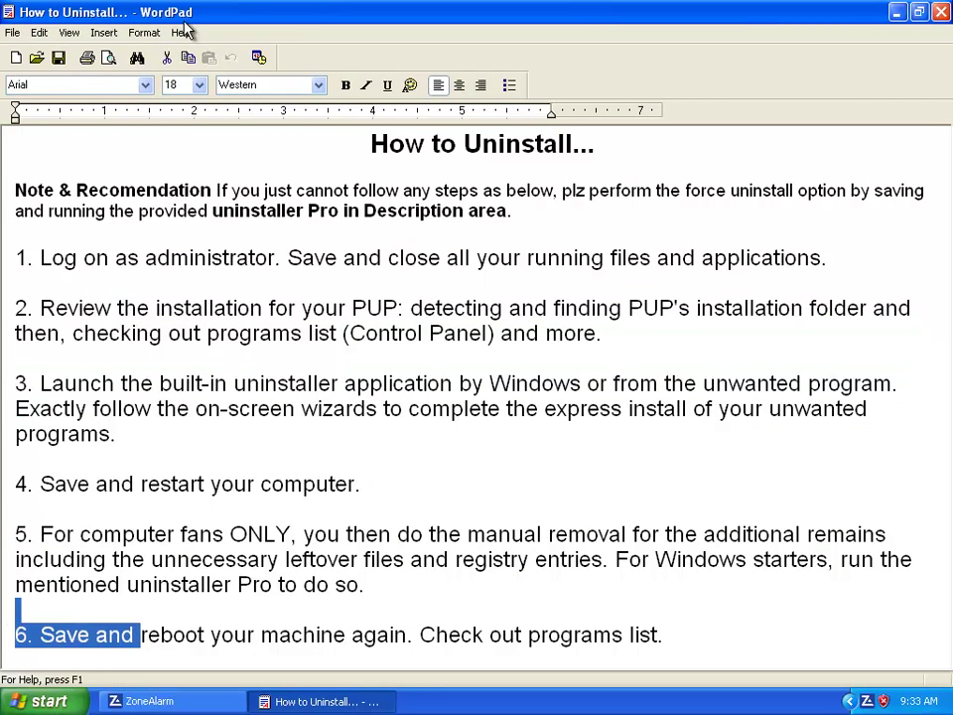
click(945, 9)
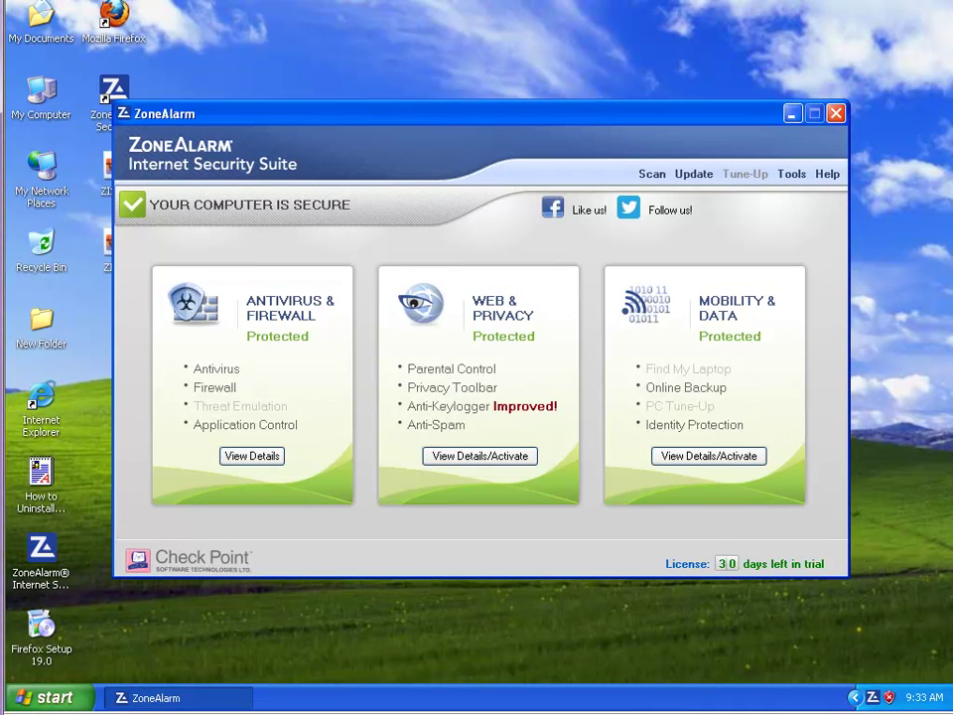
Close the ZoneAlarm main window and inspect the enlarged ZISS and ZISS2 installer pictures, leaving the picture viewer minimized.
click(480, 456)
click(832, 119)
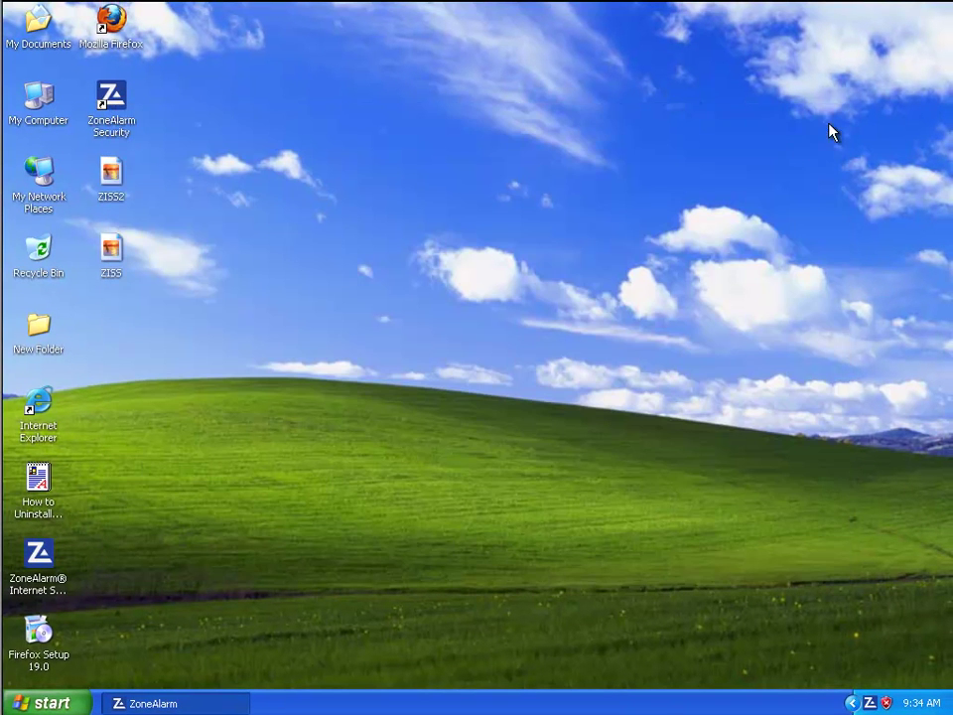
double_click(119, 256)
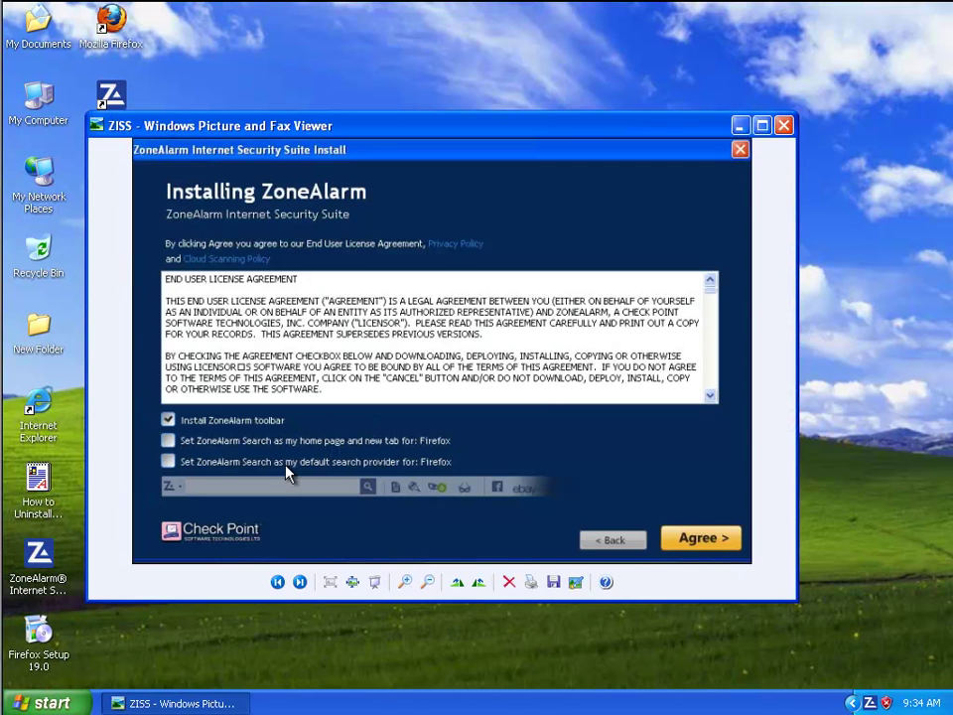
click(406, 584)
click(344, 394)
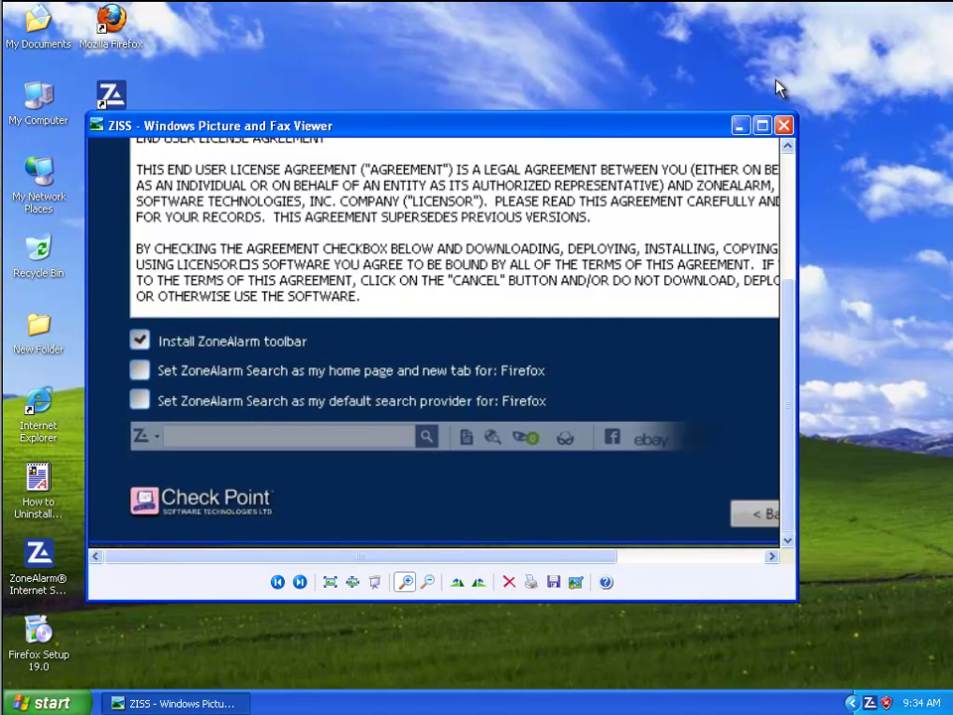
click(300, 582)
click(288, 348)
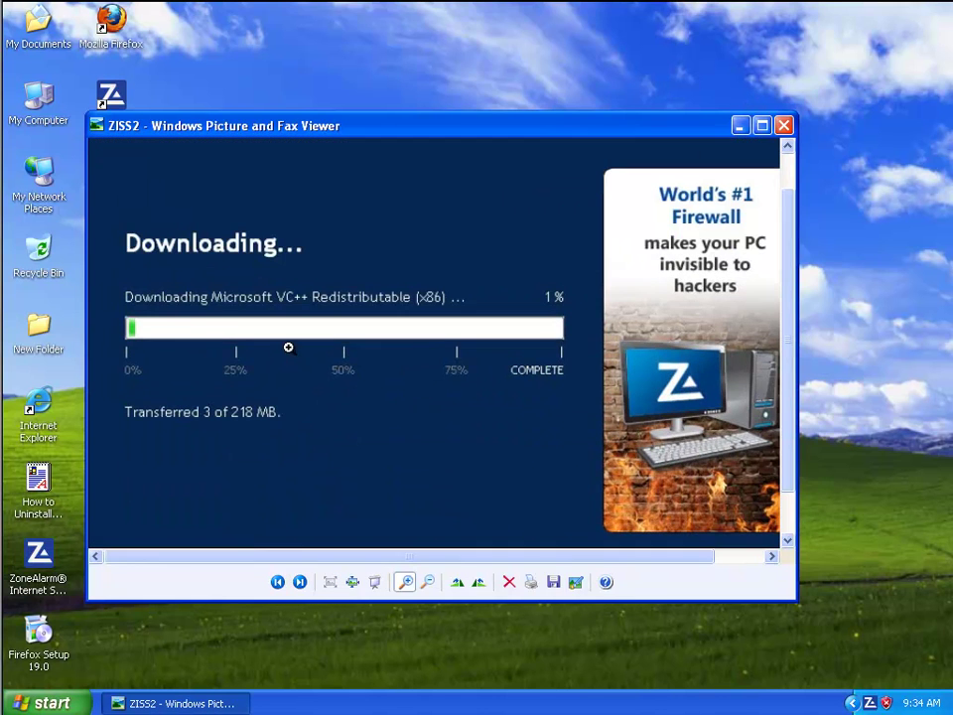
click(740, 126)
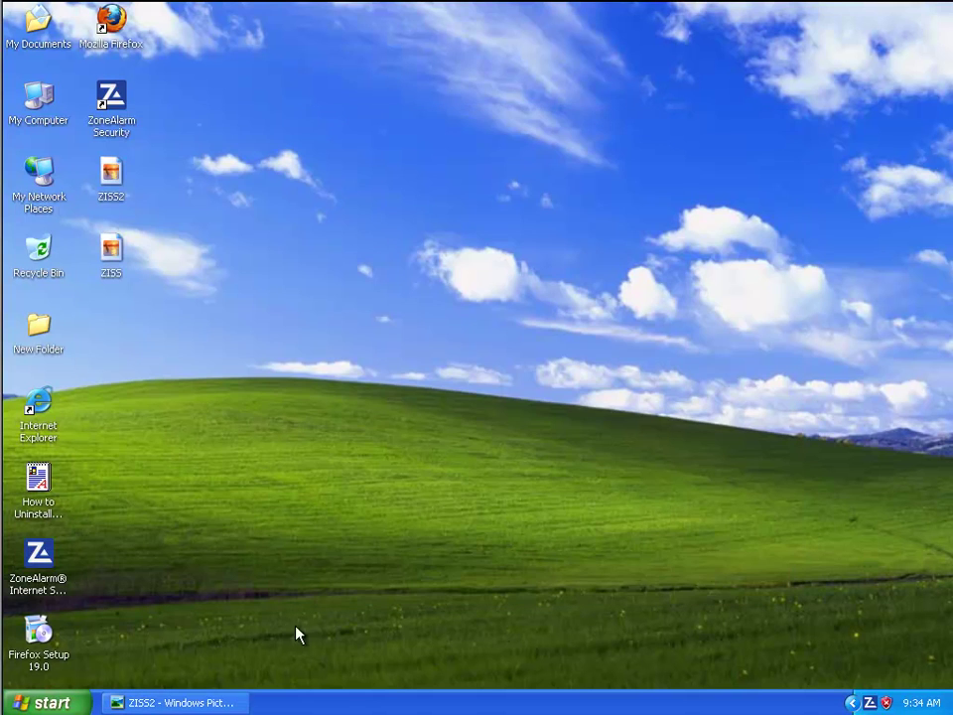
Launch Task Manager and minimize it, and set the taskbar to show Quick Launch without grouping similar buttons.
right_click(387, 695)
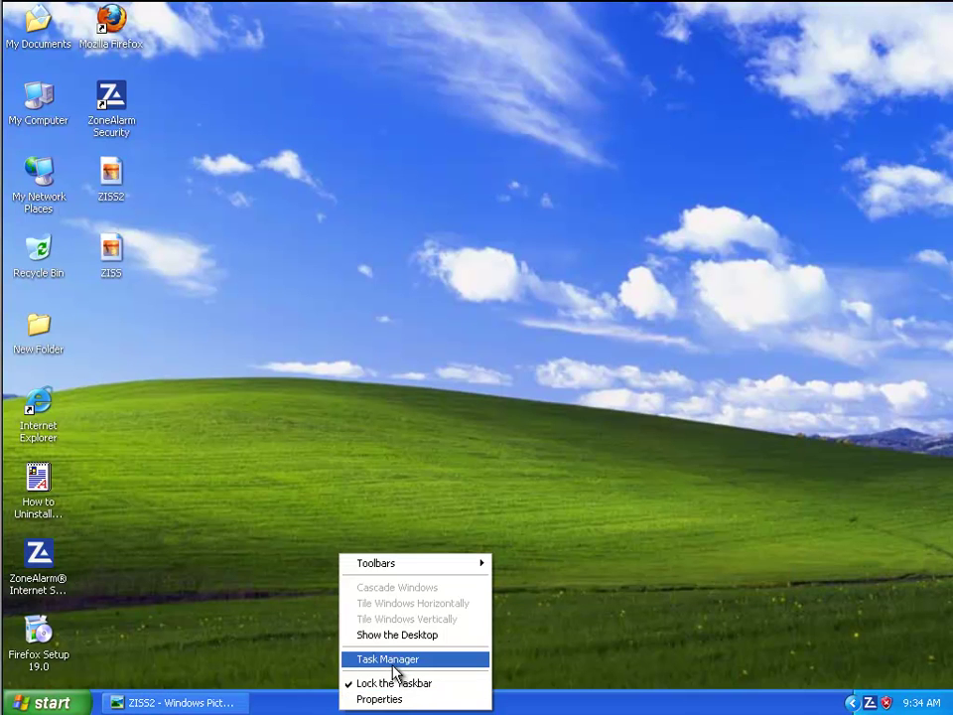
click(399, 661)
right_click(387, 689)
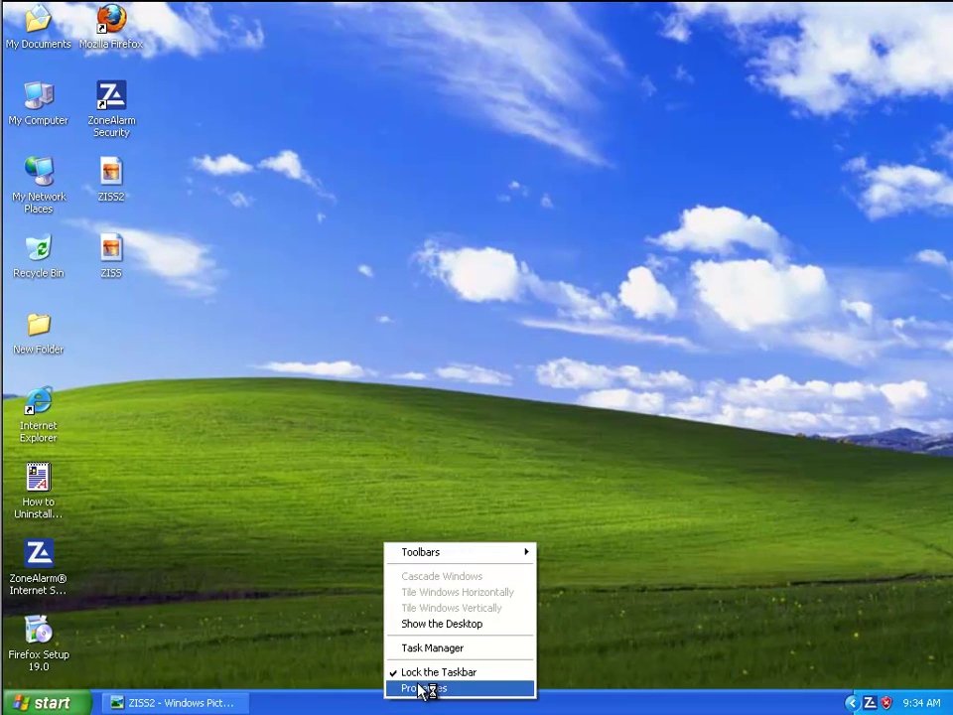
click(421, 686)
click(39, 449)
click(77, 472)
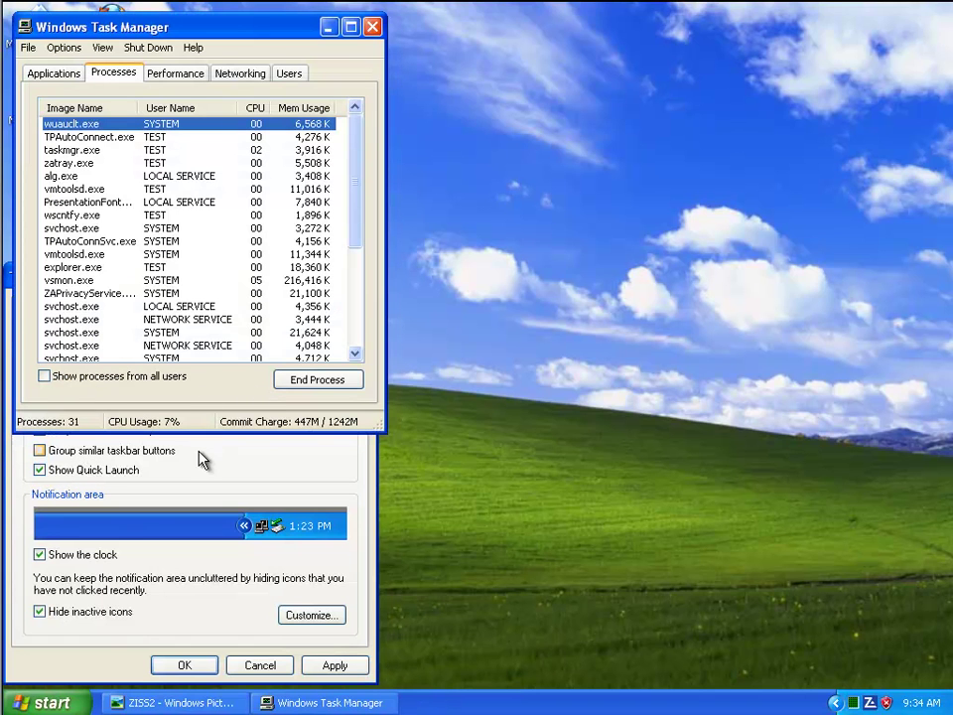
click(329, 27)
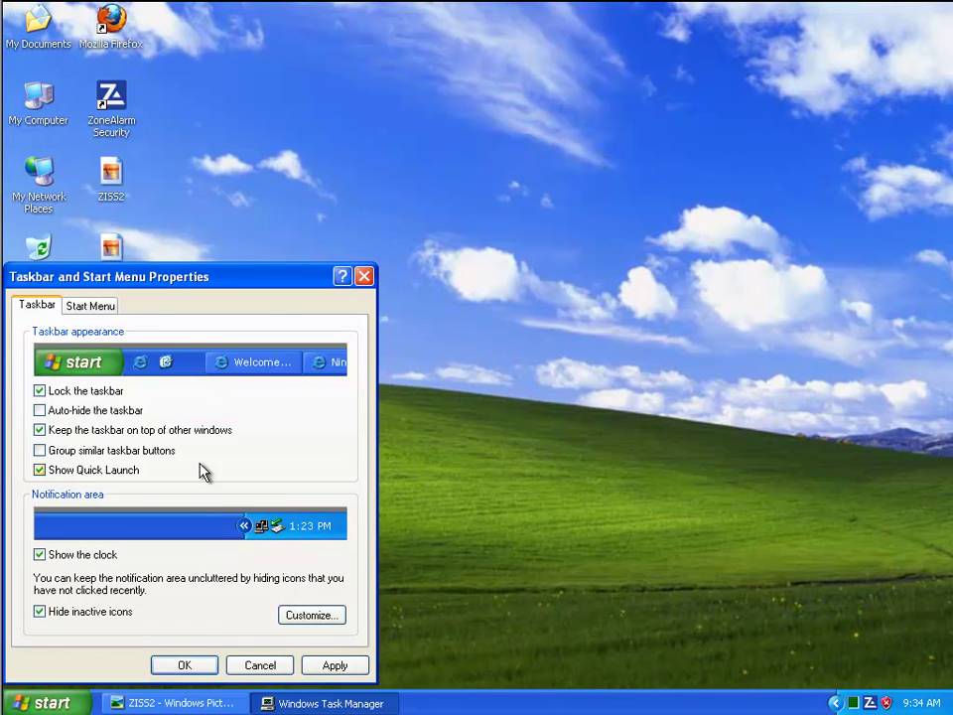
click(199, 663)
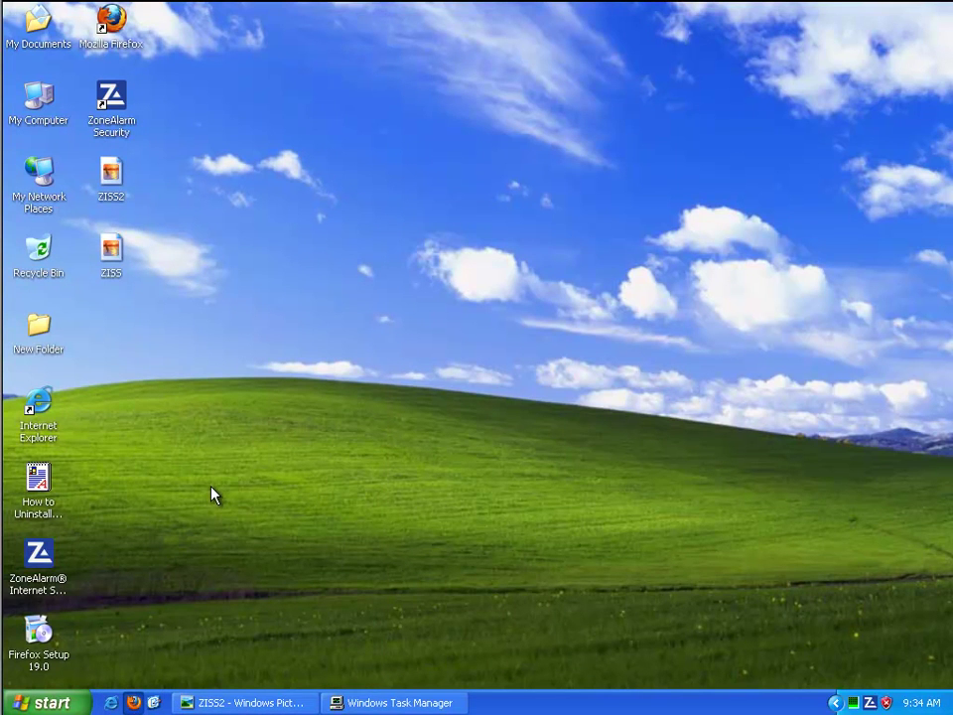
Check Internet Explorer's start page, declining to make it the default browser, and close it.
click(111, 702)
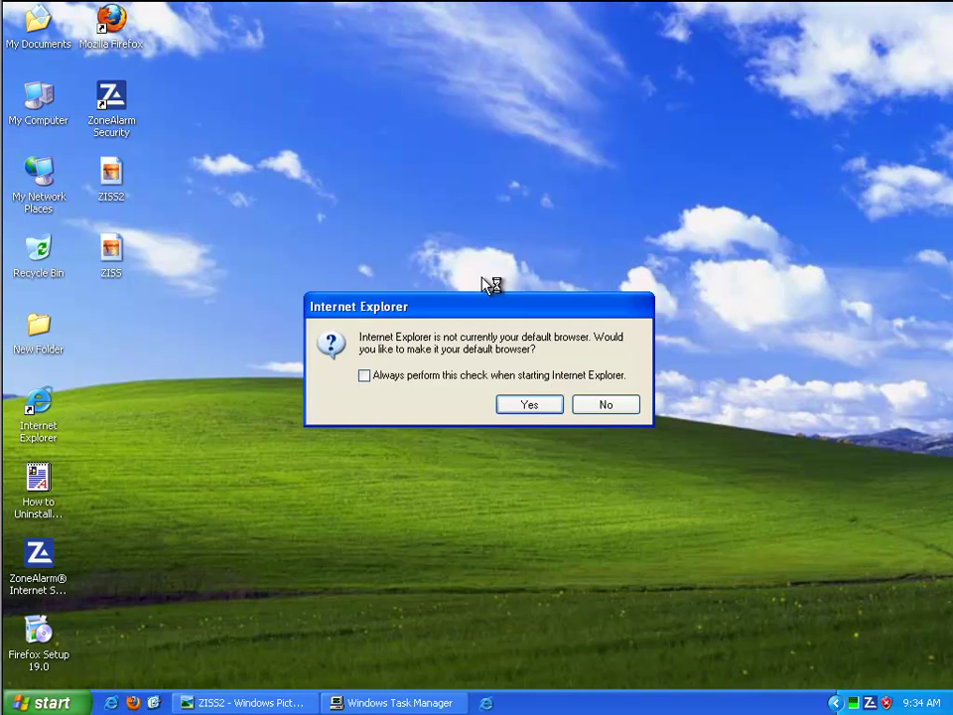
click(606, 405)
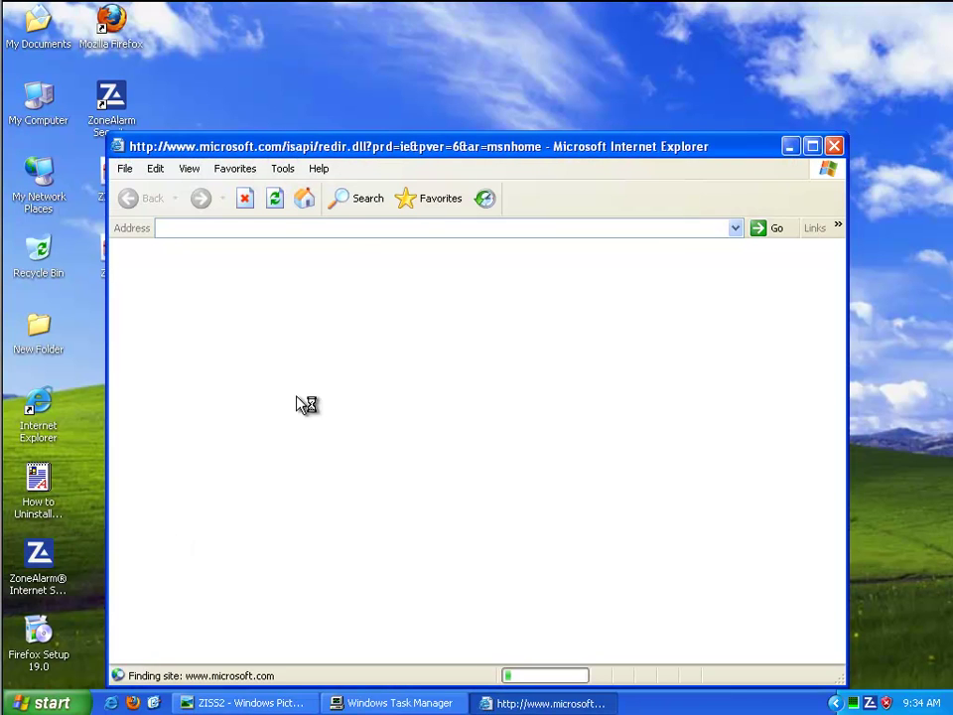
click(834, 145)
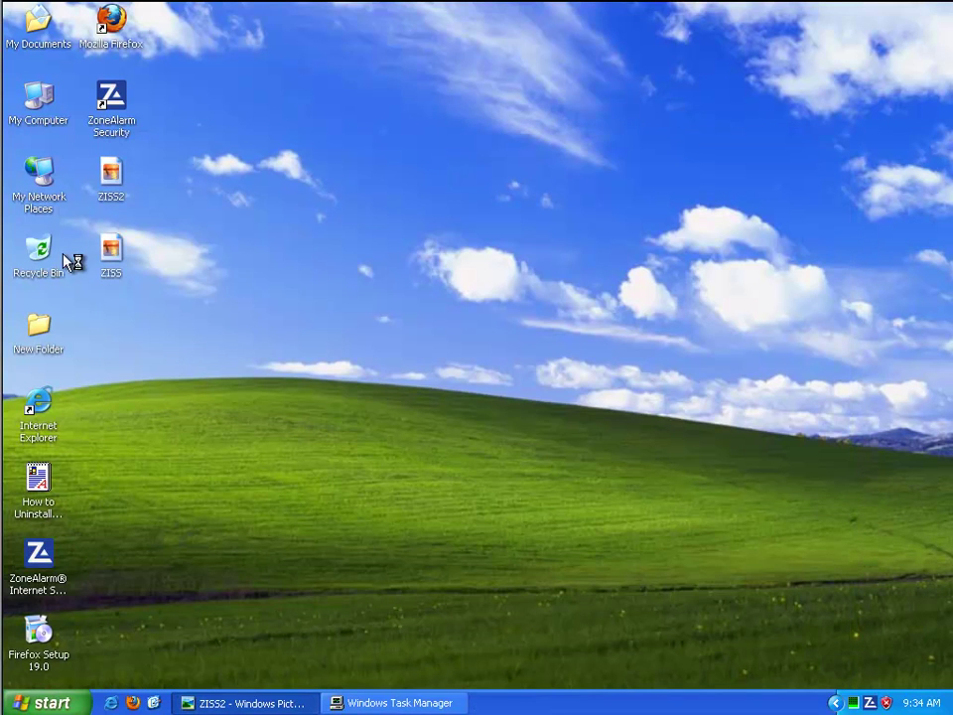
Find the target folder of the ZoneAlarm Security desktop shortcut and select its install path in the address field.
click(111, 101)
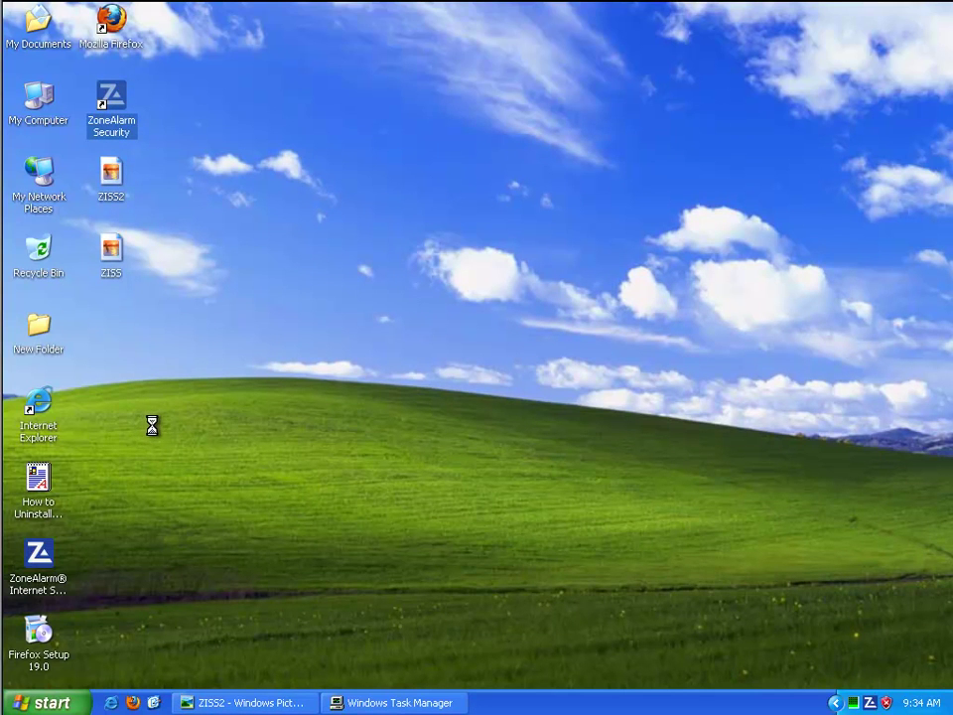
click(188, 390)
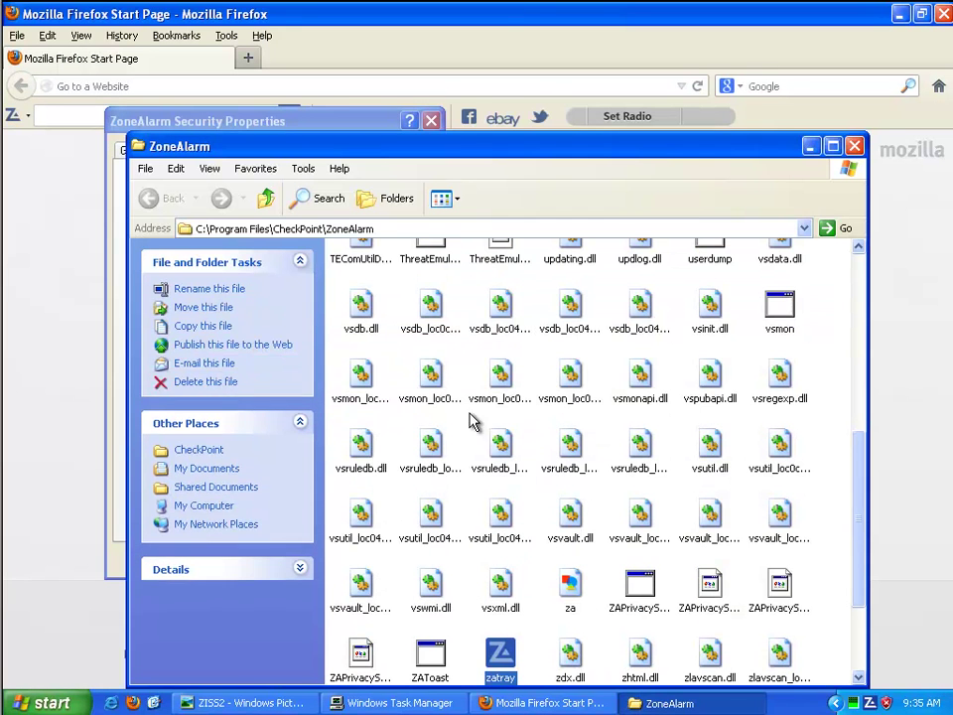
click(334, 230)
click(369, 230)
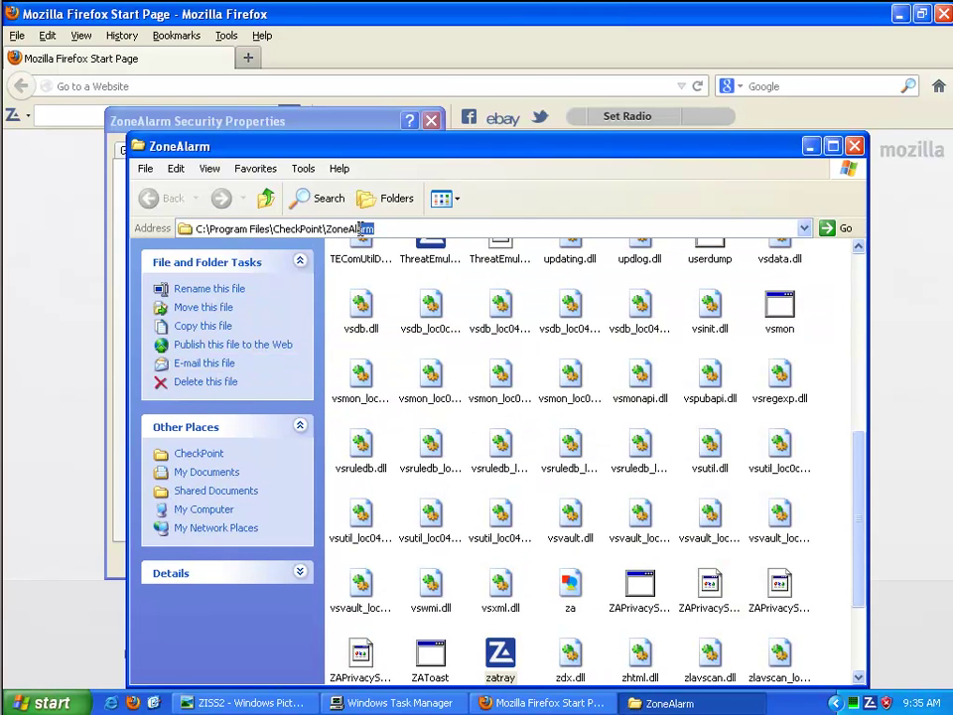
right_click(334, 229)
click(365, 278)
Go up to Program Files, sort its detailed listing by newest modification date, and select CheckPoint, MSBuild and Reference Assemblies.
click(266, 200)
click(266, 201)
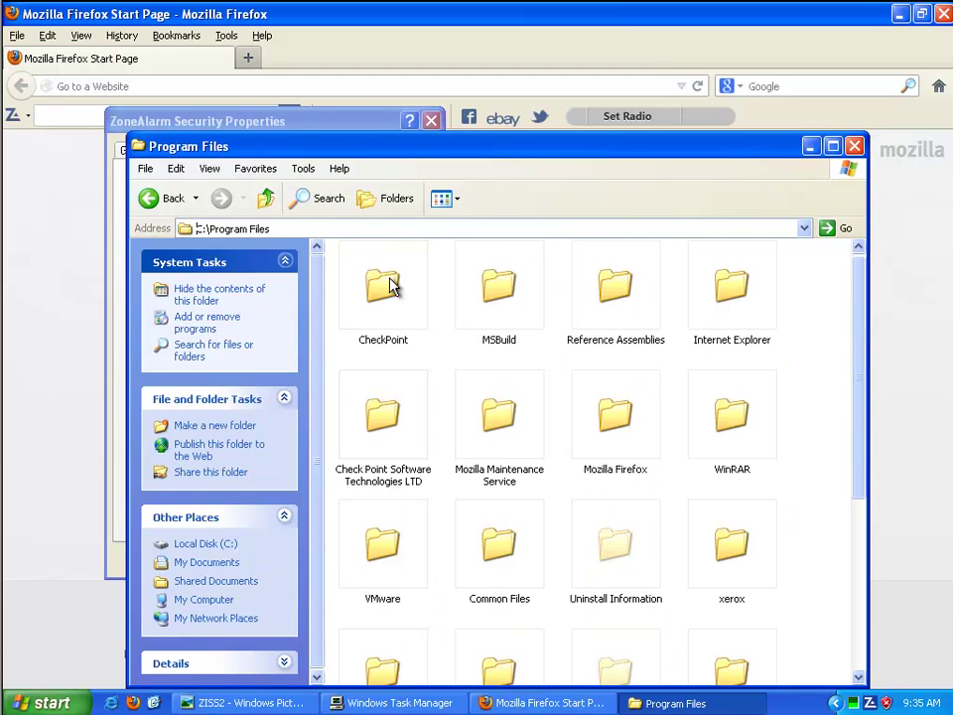
click(390, 286)
click(443, 197)
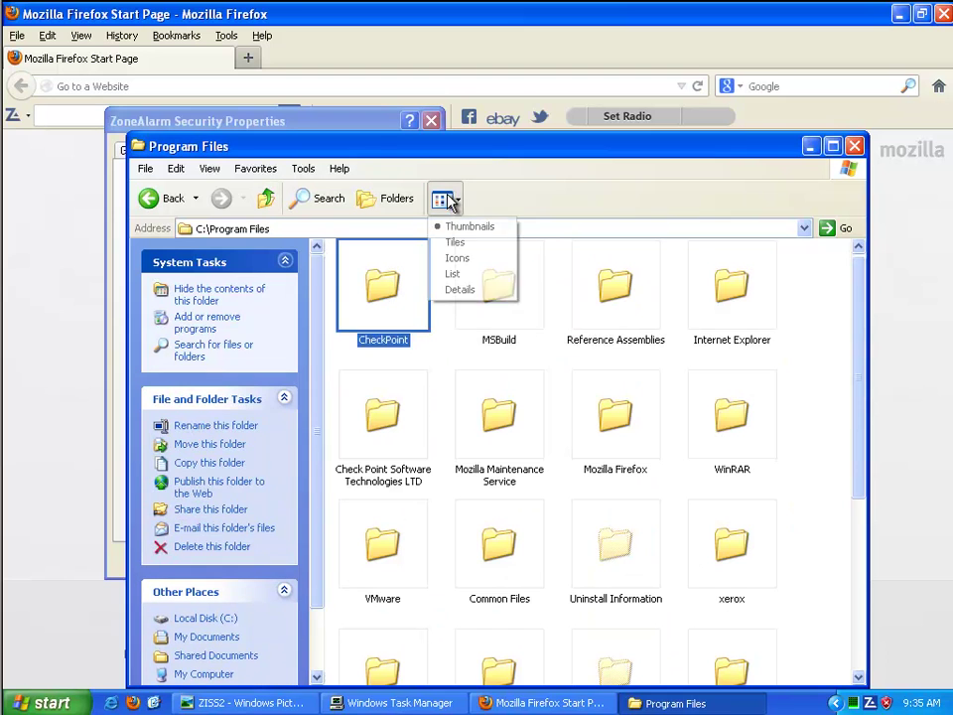
click(471, 292)
click(736, 248)
click(742, 249)
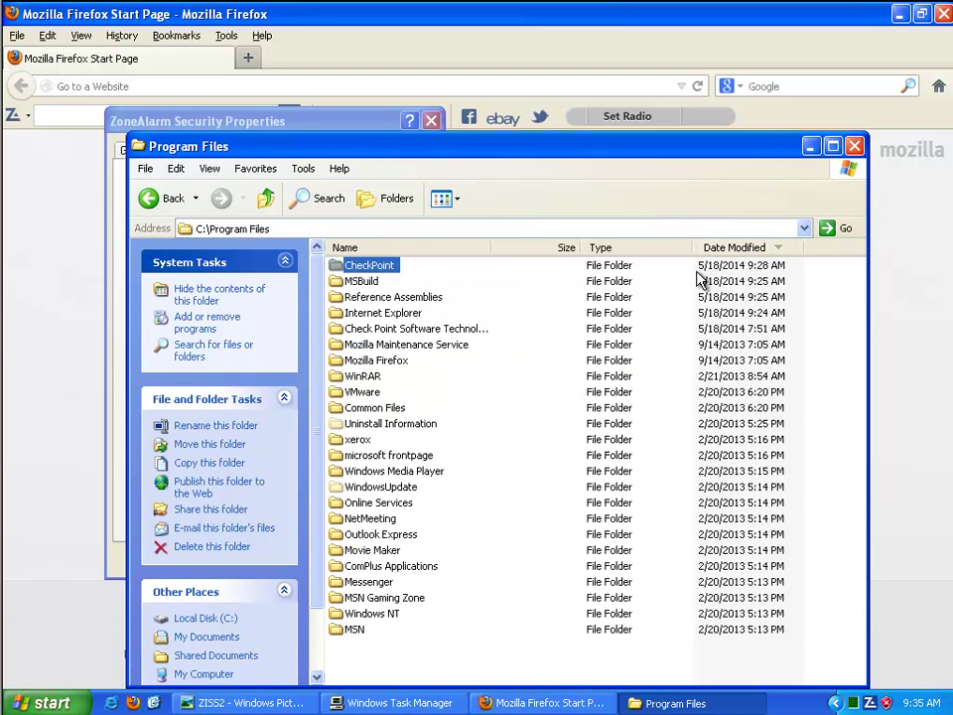
shift+click(364, 282)
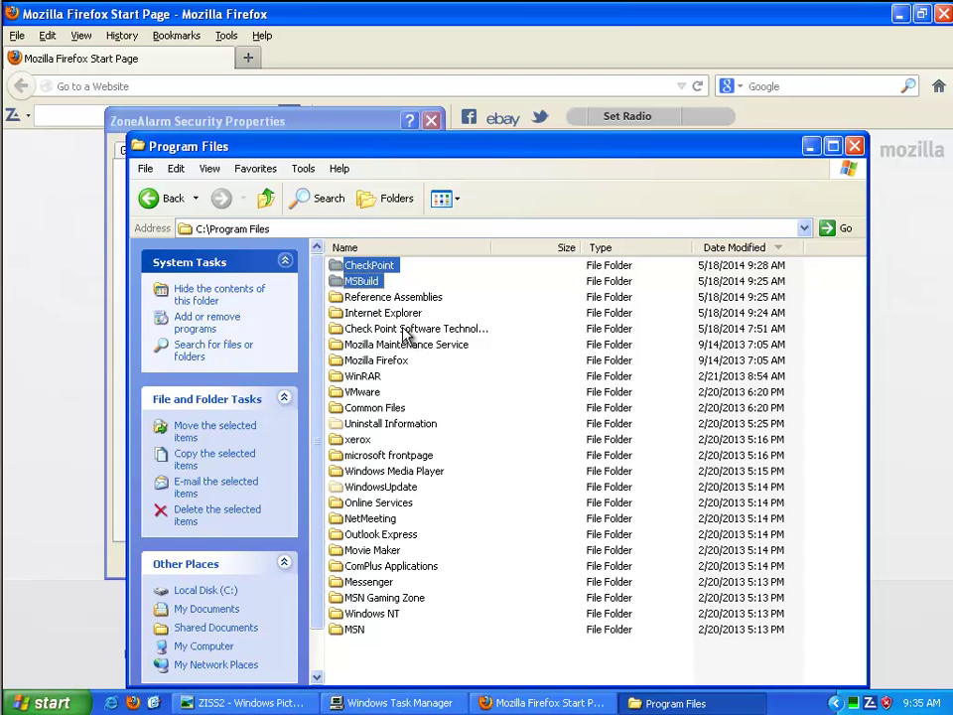
shift+click(369, 298)
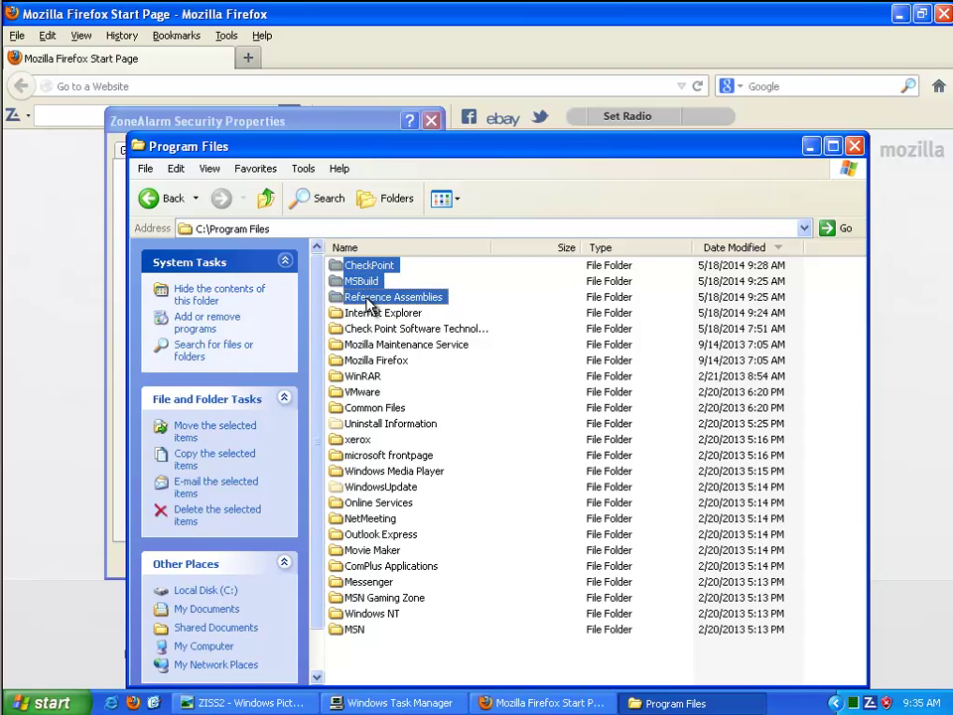
Return Program Files to thumbnail view and put it and the ZoneAlarm Security shortcut's properties out of the way.
click(443, 199)
click(472, 226)
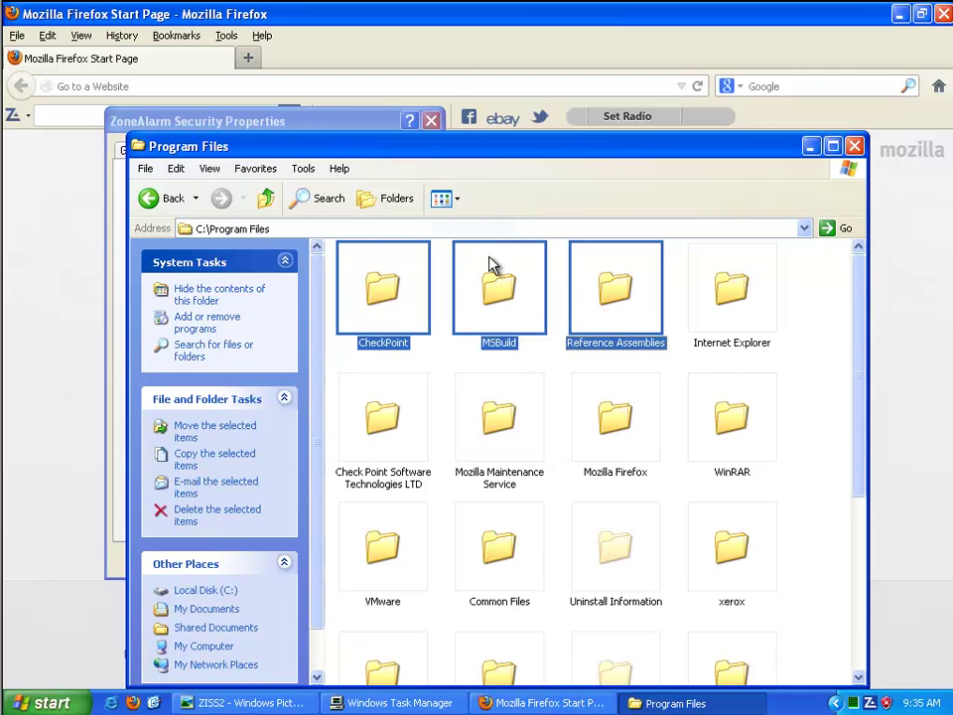
click(811, 146)
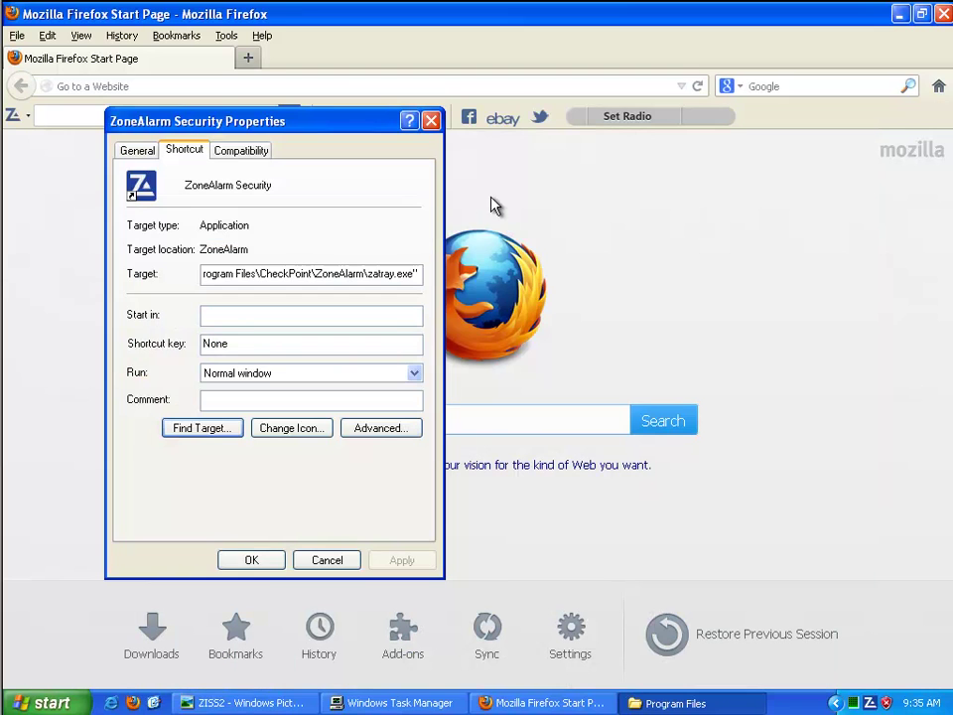
click(431, 122)
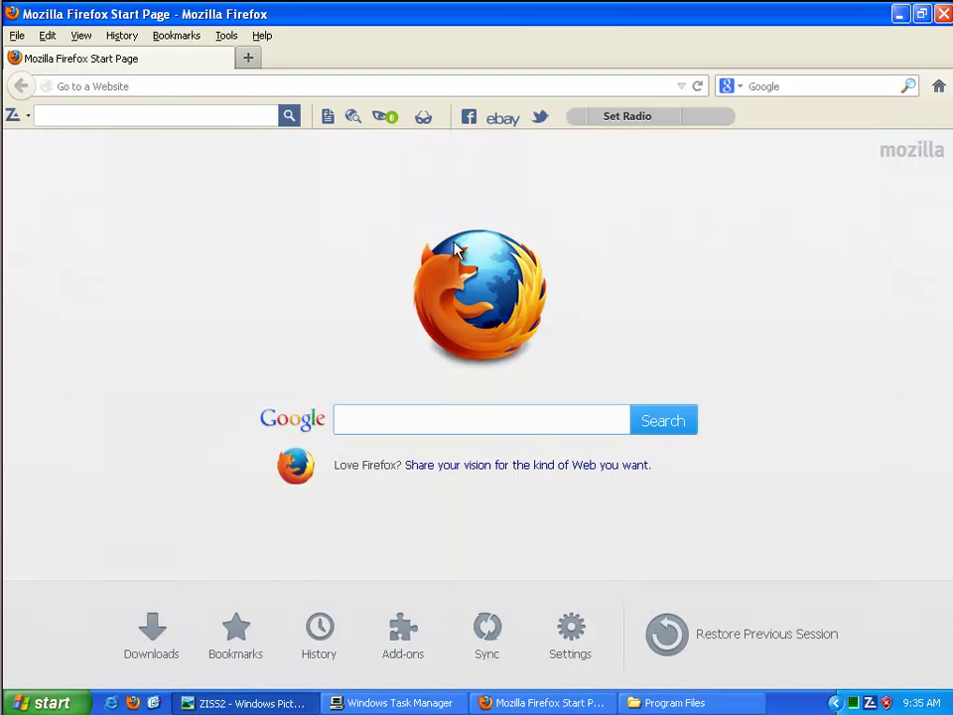
Check the ZoneAlarm Security Toolbar's About information and the list of search engines in Firefox.
click(30, 117)
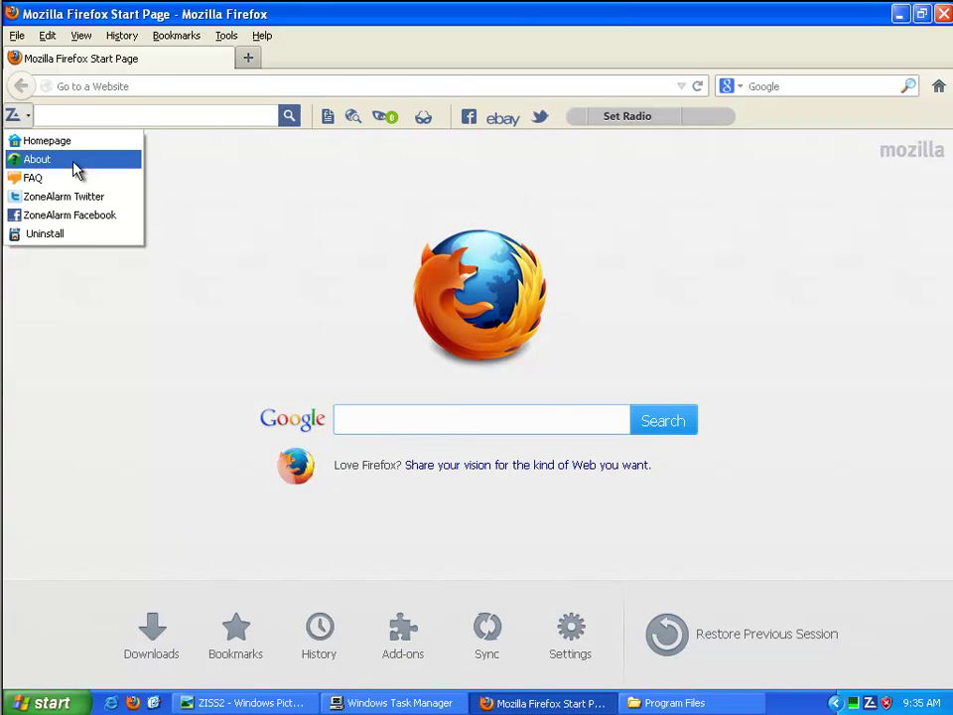
click(226, 201)
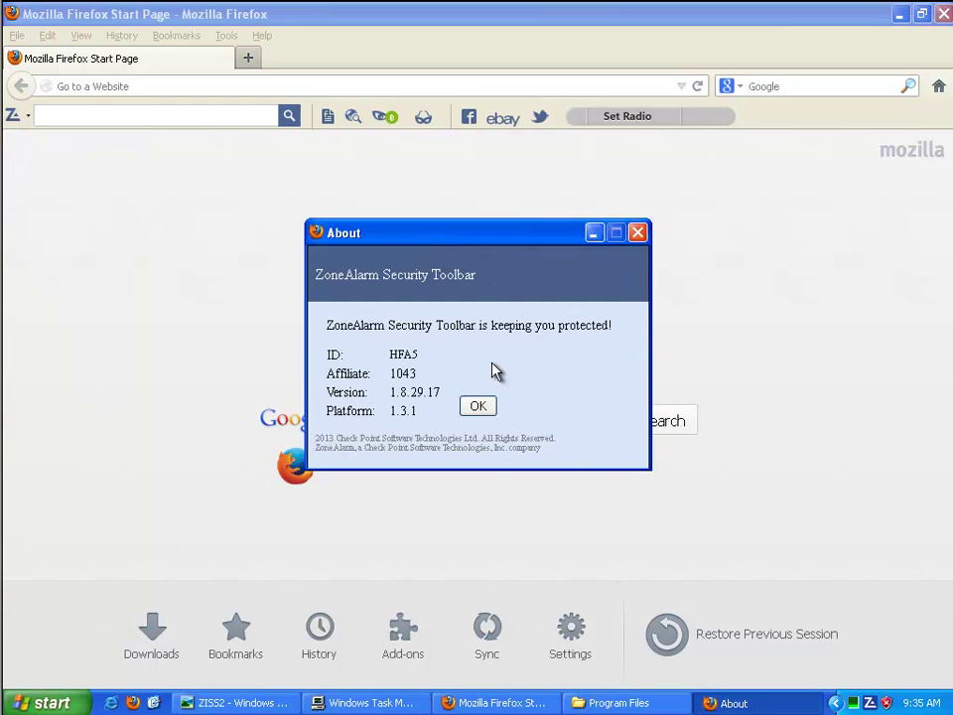
click(478, 408)
click(739, 88)
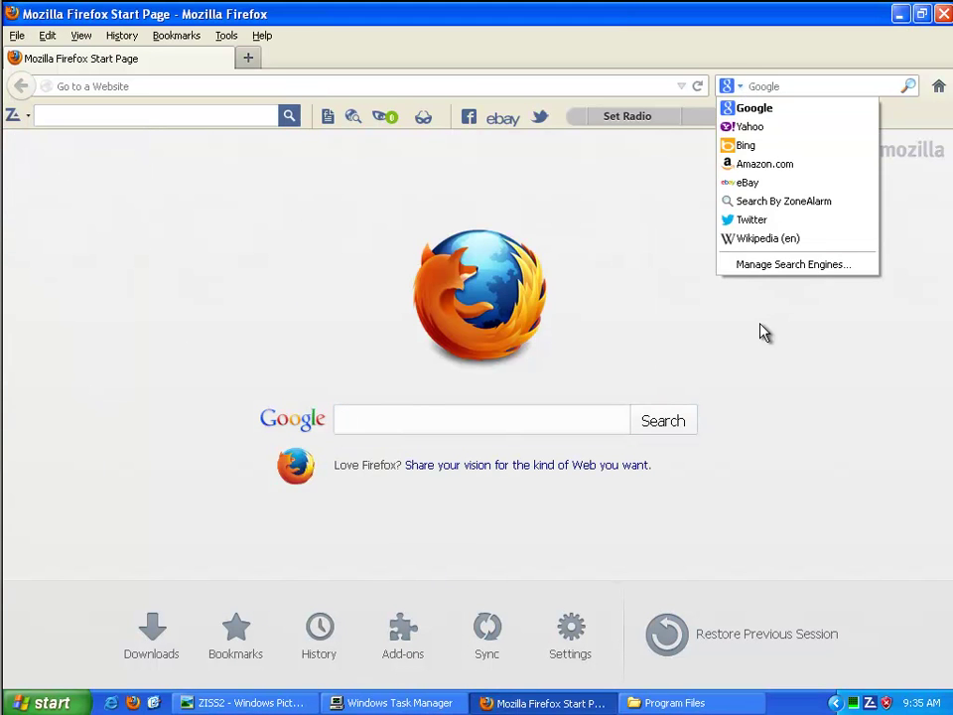
click(595, 221)
Check the startup and home page settings in Firefox's options, and leave them without saving.
click(226, 38)
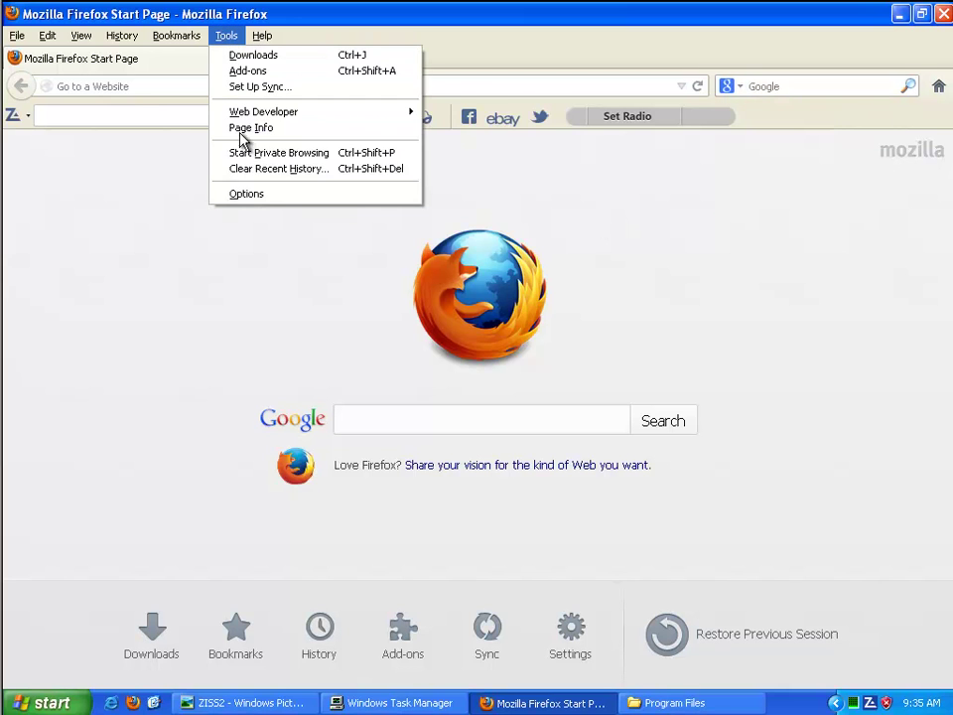
click(259, 195)
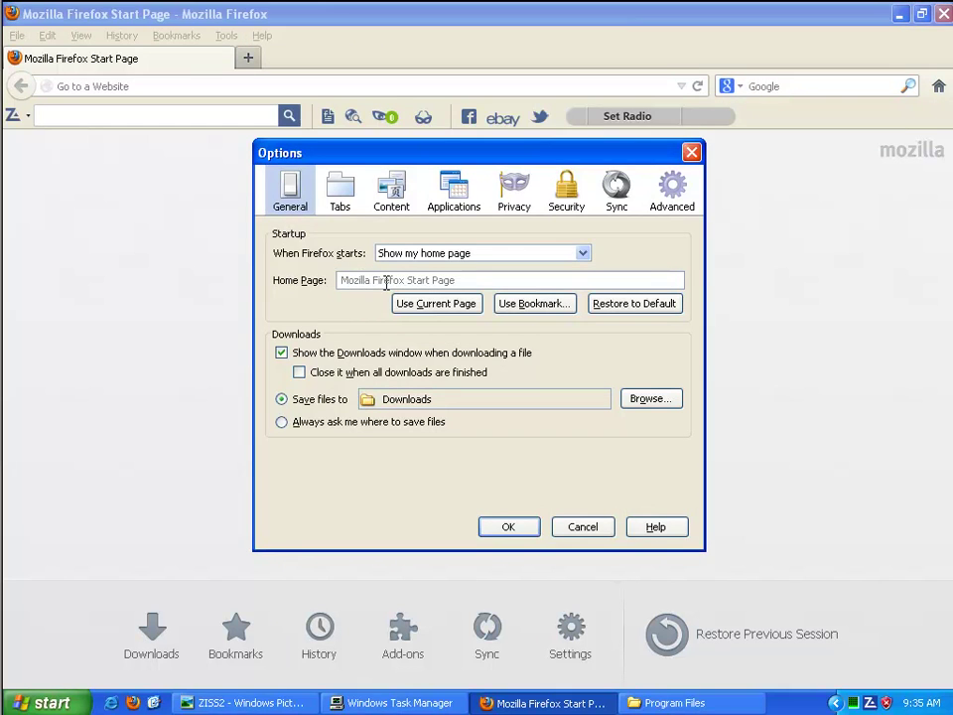
click(581, 529)
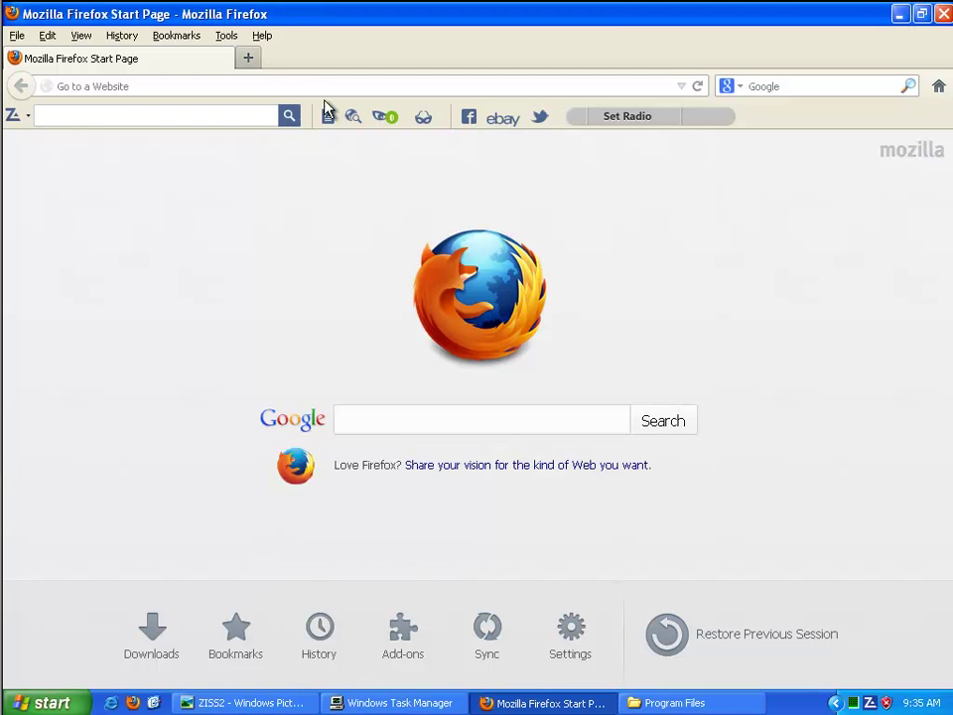
Check the Extensions list in Firefox's Add-ons Manager, then close the add-ons page and Firefox.
click(229, 37)
click(243, 73)
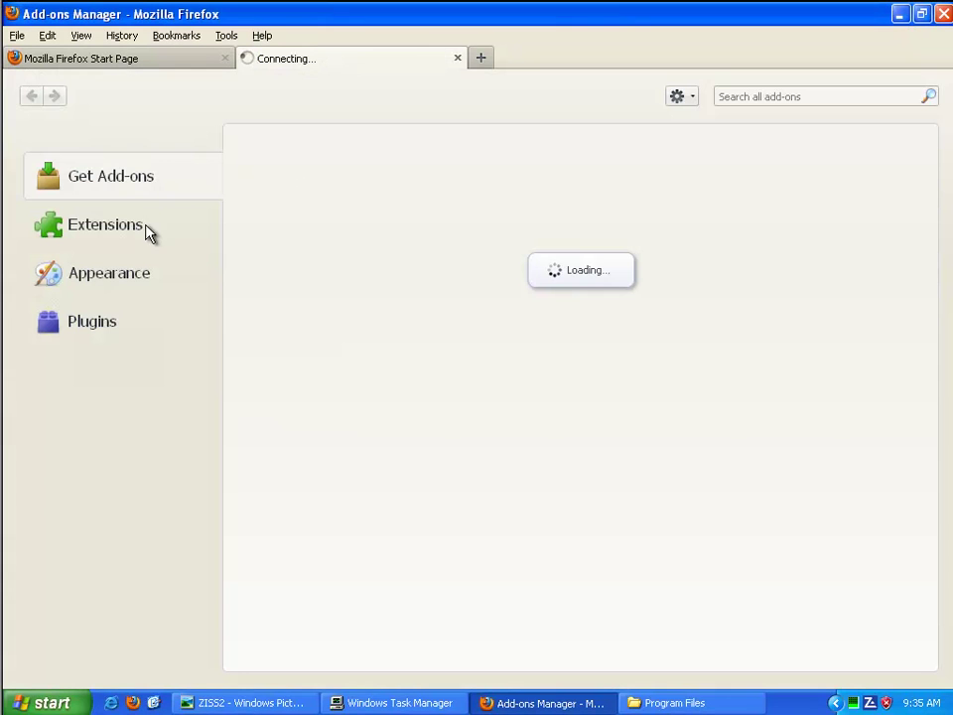
click(154, 229)
click(441, 165)
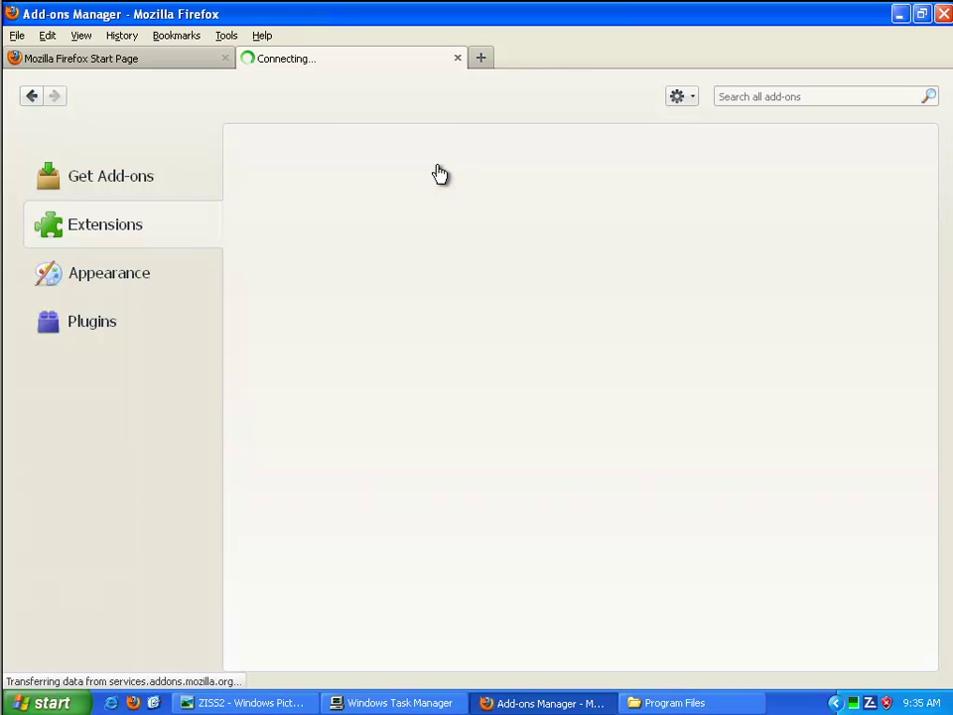
click(457, 57)
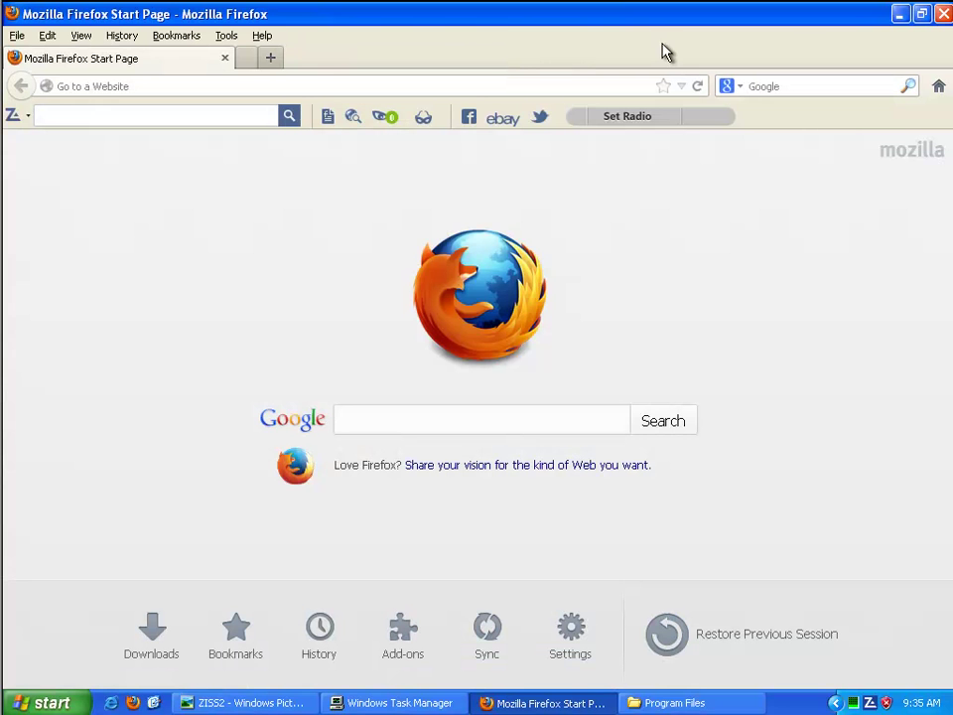
click(942, 14)
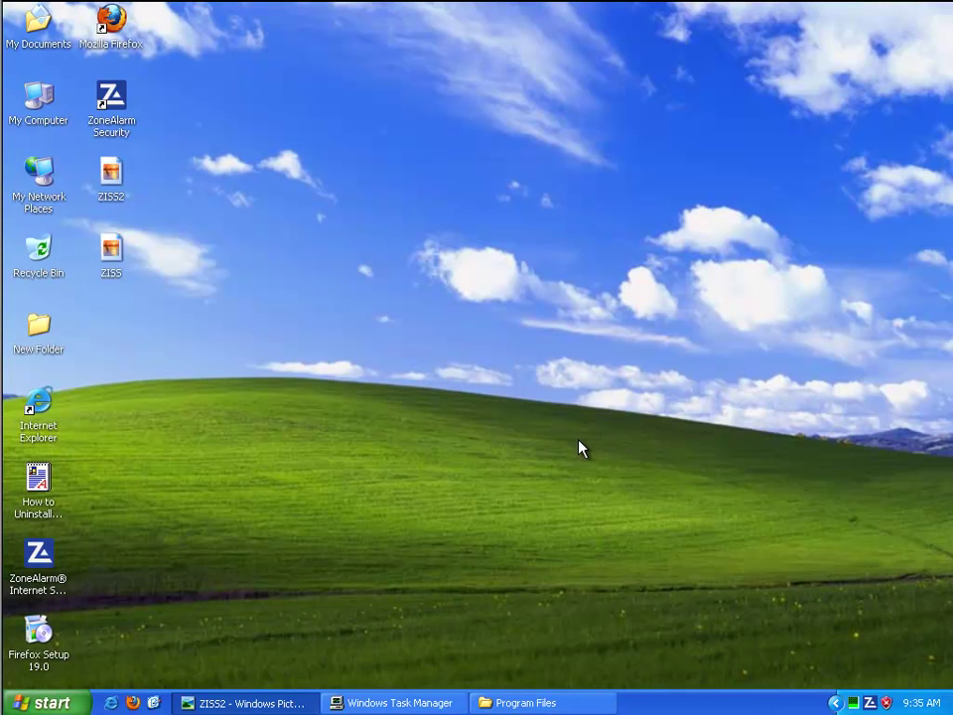
Exit ZoneAlarm from the notification area and confirm shutting it down.
right_click(871, 703)
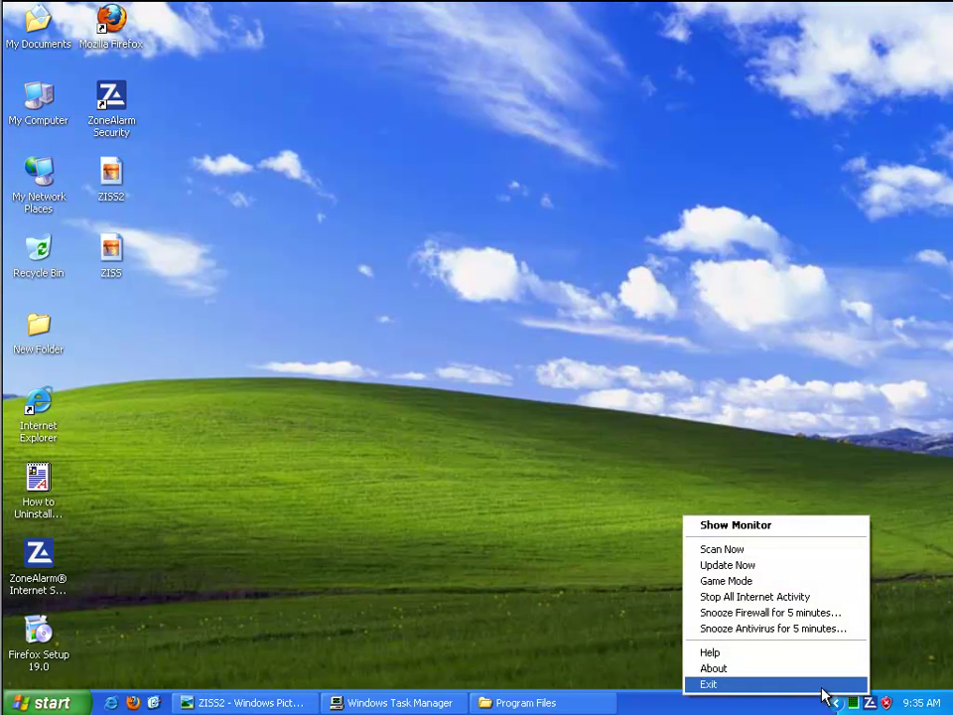
click(828, 684)
click(449, 410)
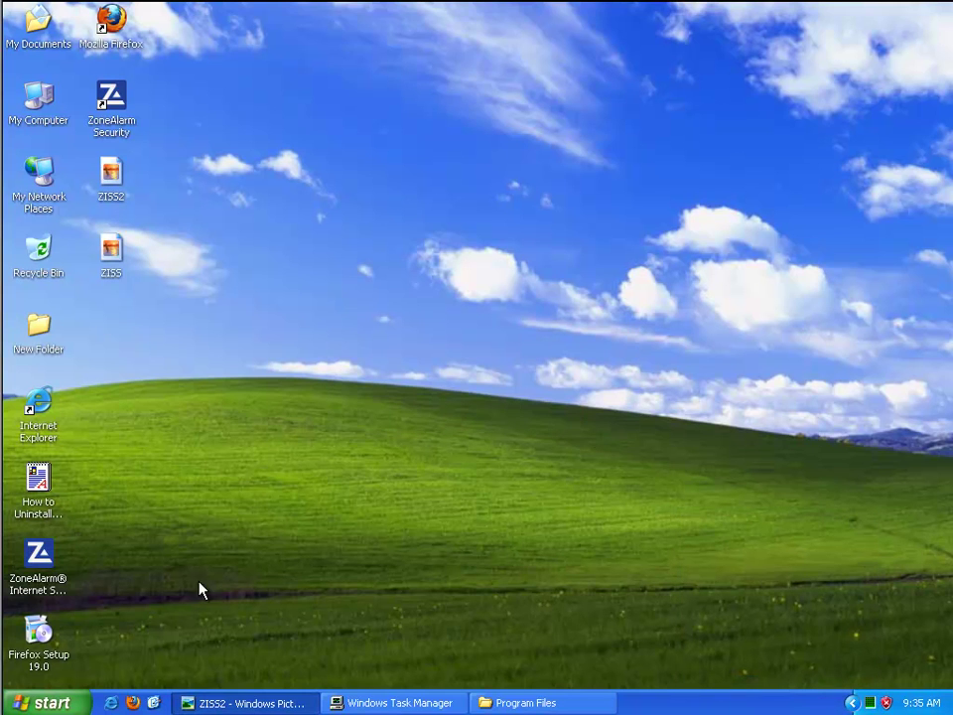
Open Add or Remove Programs from Control Panel and look through the Microsoft .NET Framework and Visual C++ 2008 entries.
key(super)
click(225, 472)
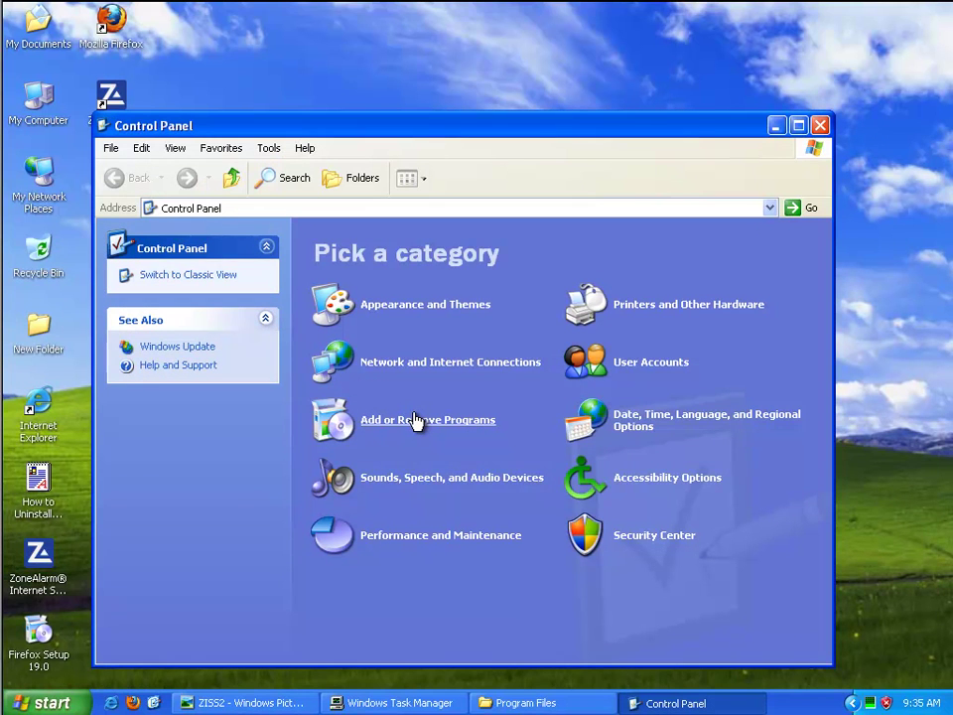
click(415, 420)
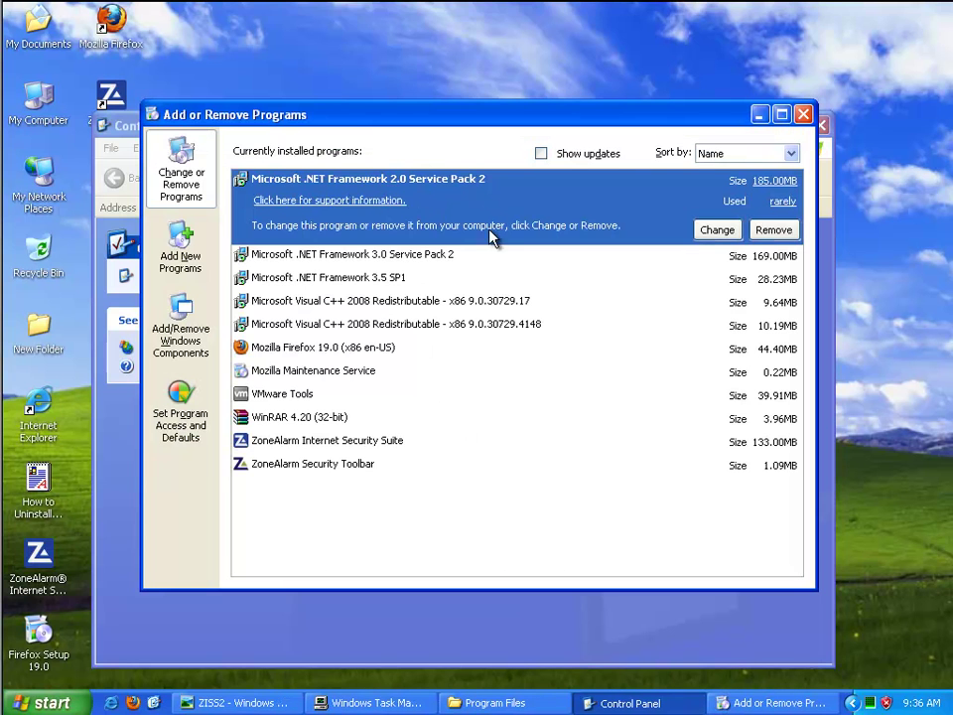
click(485, 259)
click(467, 277)
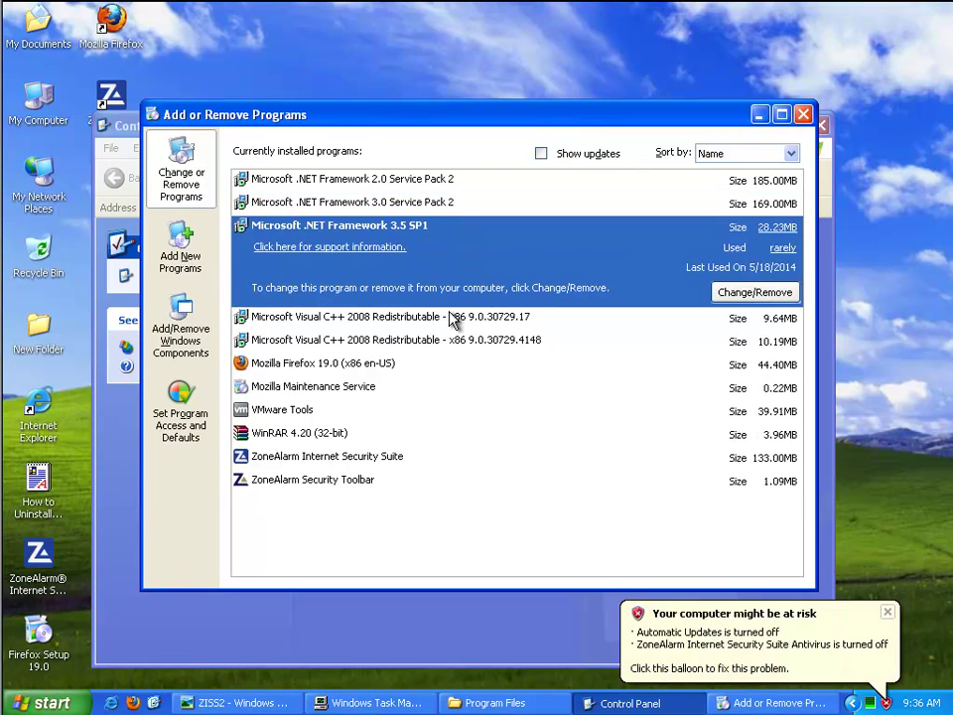
click(451, 316)
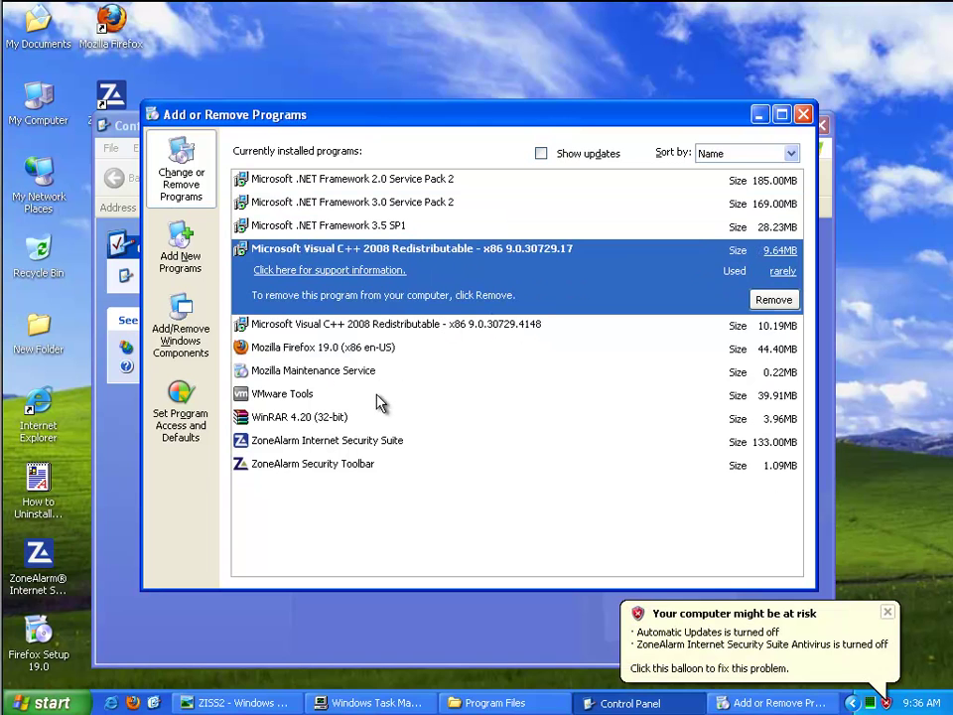
Uninstall ZoneAlarm Internet Security Suite, confirm the removal, finish the uninstaller and postpone the restart.
click(359, 464)
click(313, 390)
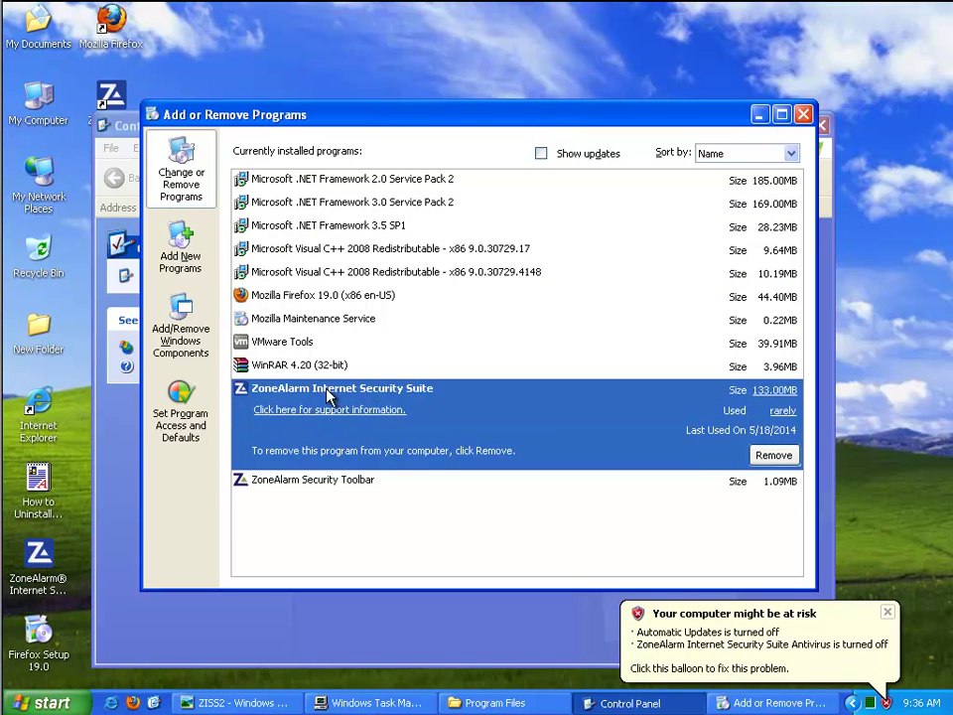
click(772, 456)
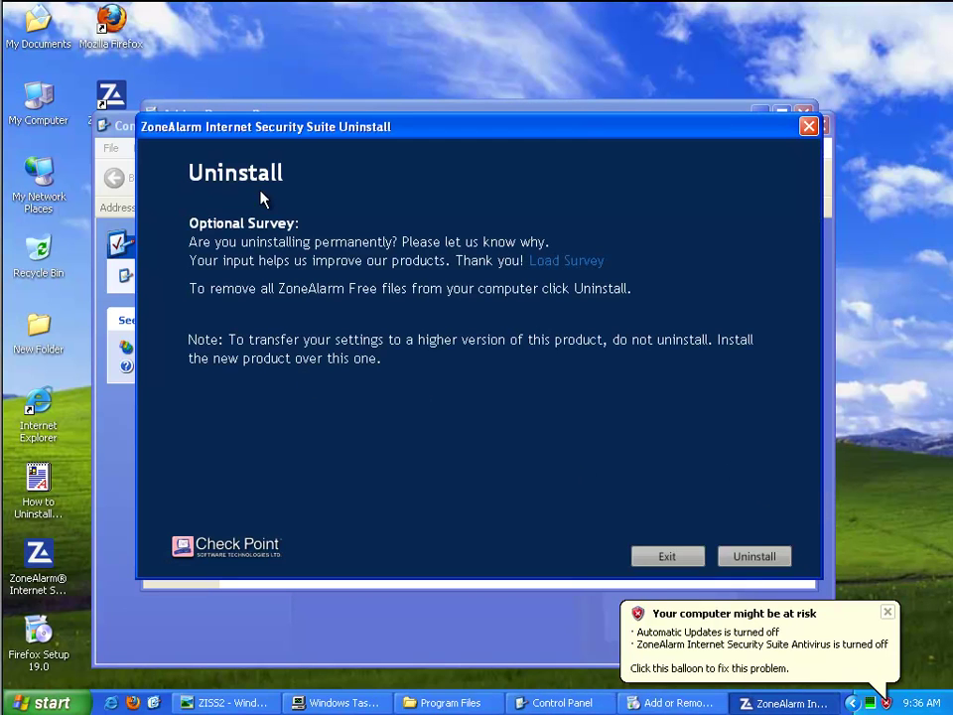
click(751, 558)
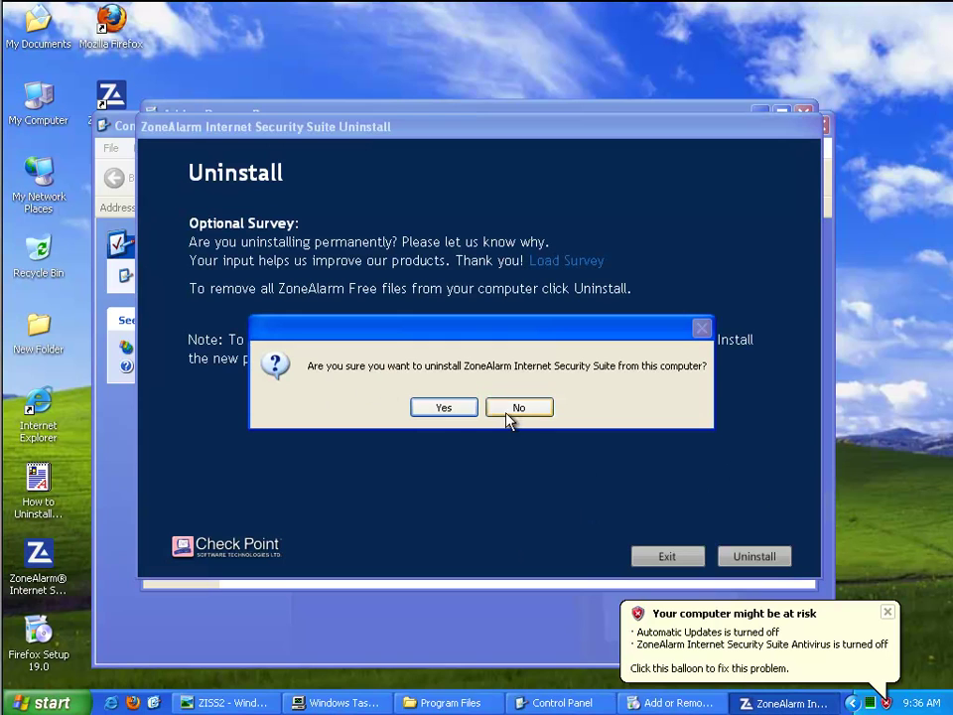
drag(437, 359, 404, 391)
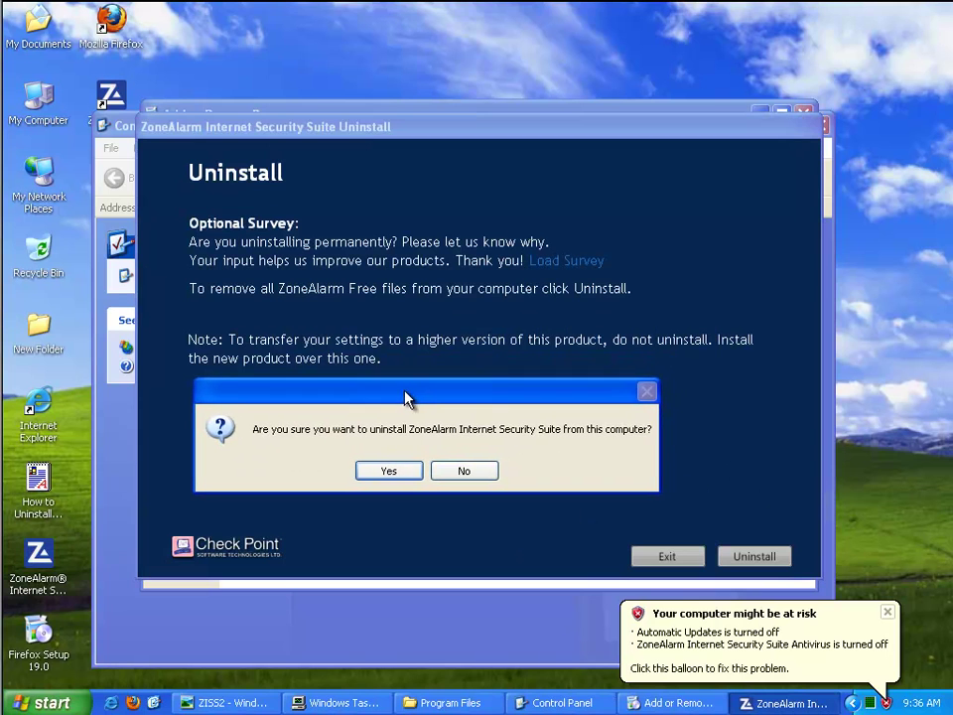
click(376, 471)
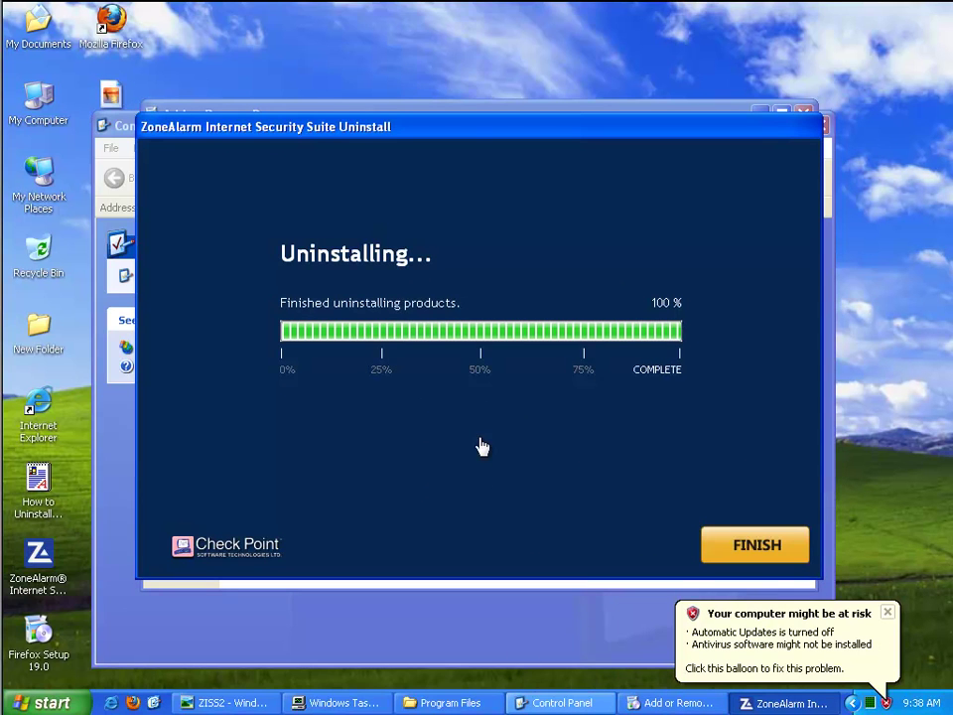
click(740, 553)
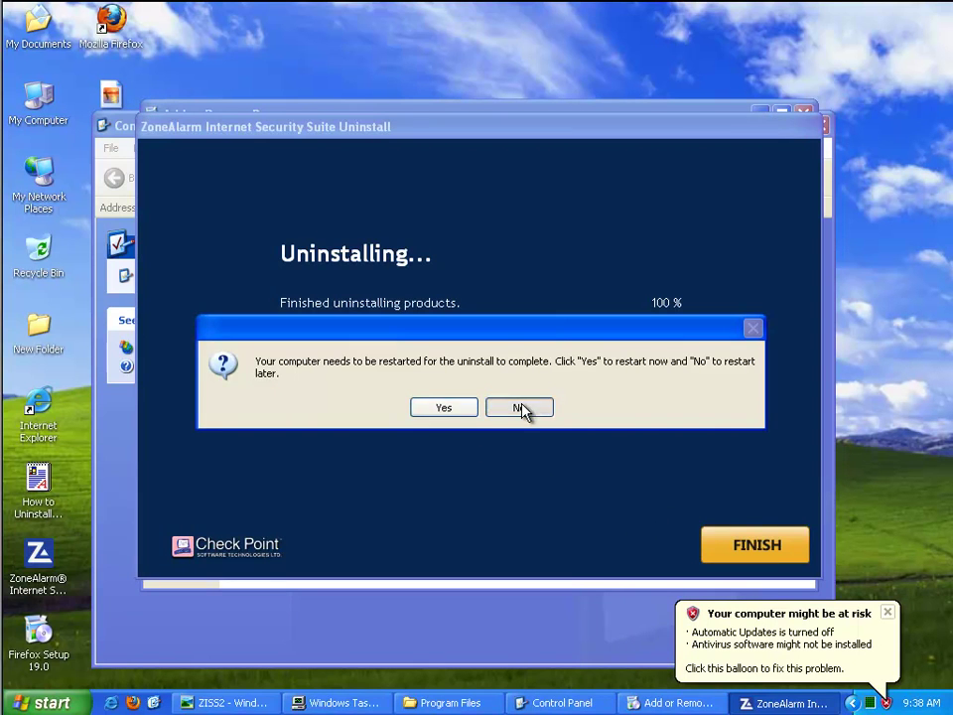
click(523, 409)
Close Add or Remove Programs, Control Panel, Program Files, Windows Task Manager and the ZISS2 picture.
click(804, 115)
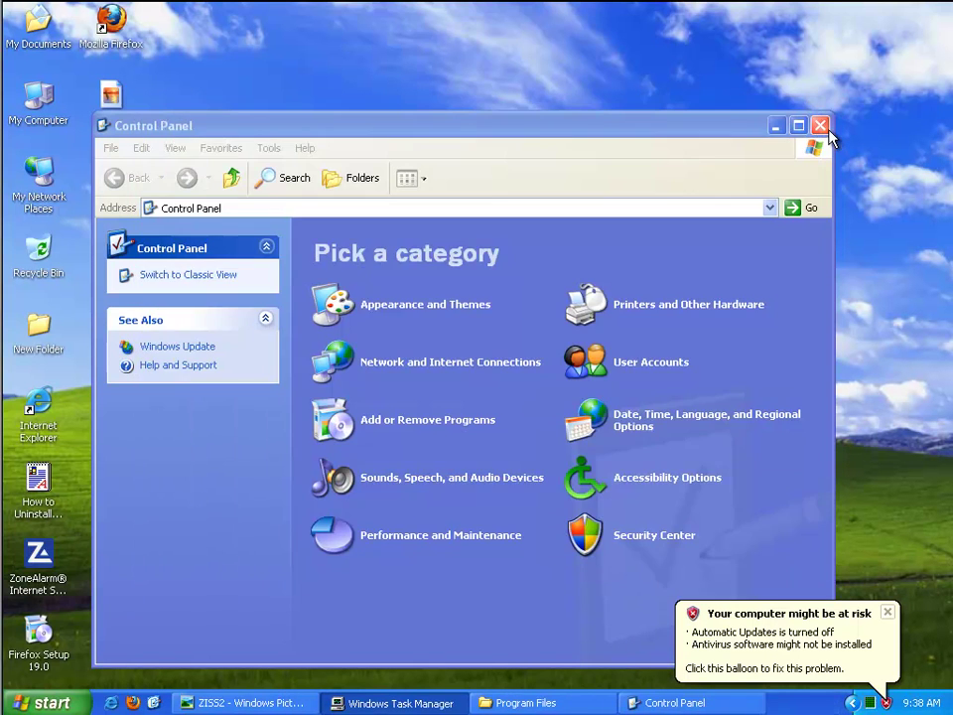
click(821, 126)
right_click(509, 703)
click(532, 693)
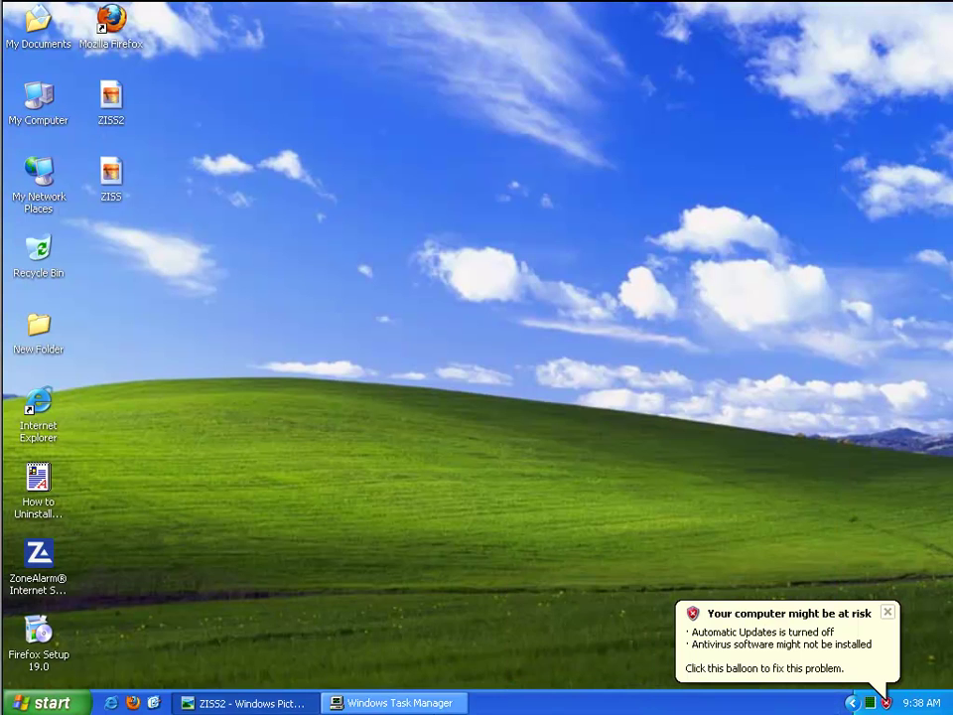
right_click(402, 701)
click(429, 695)
right_click(288, 703)
click(318, 695)
Restart the computer to complete the ZoneAlarm Internet Security Suite uninstall.
click(45, 702)
click(261, 671)
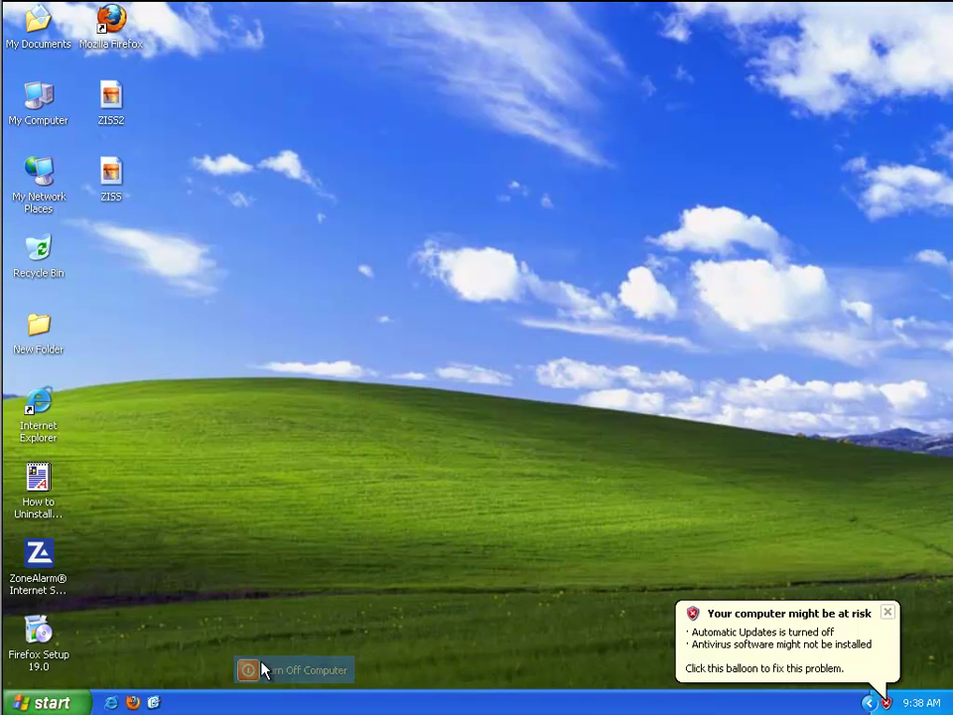
click(559, 266)
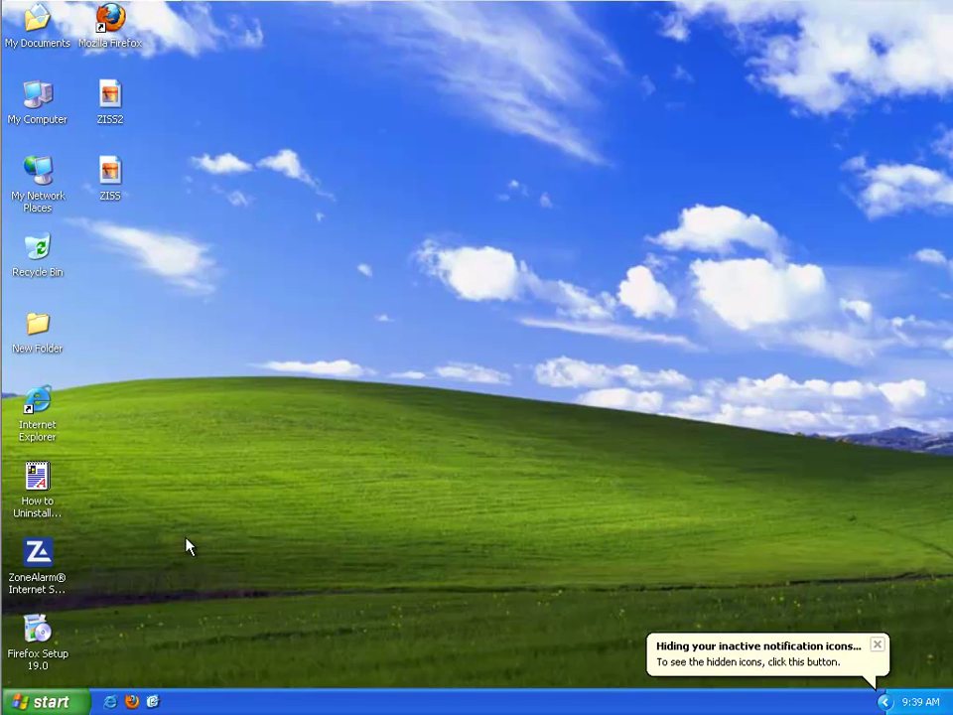
Open Add or Remove Programs from Control Panel and view the support information of ZoneAlarm Security Toolbar.
click(56, 702)
click(293, 474)
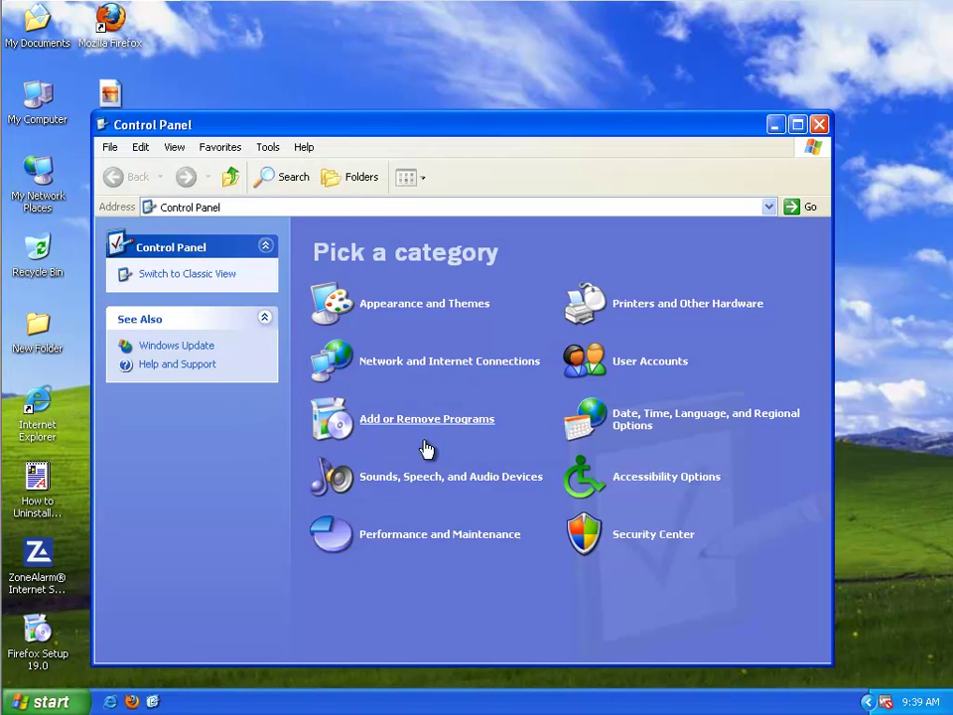
click(432, 421)
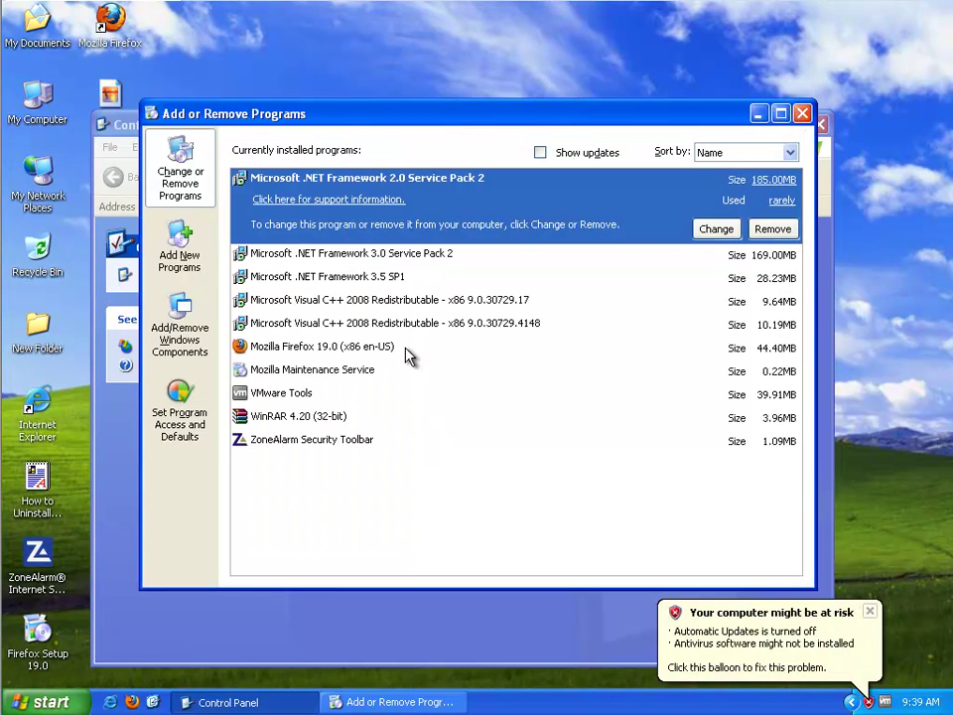
click(384, 439)
click(385, 411)
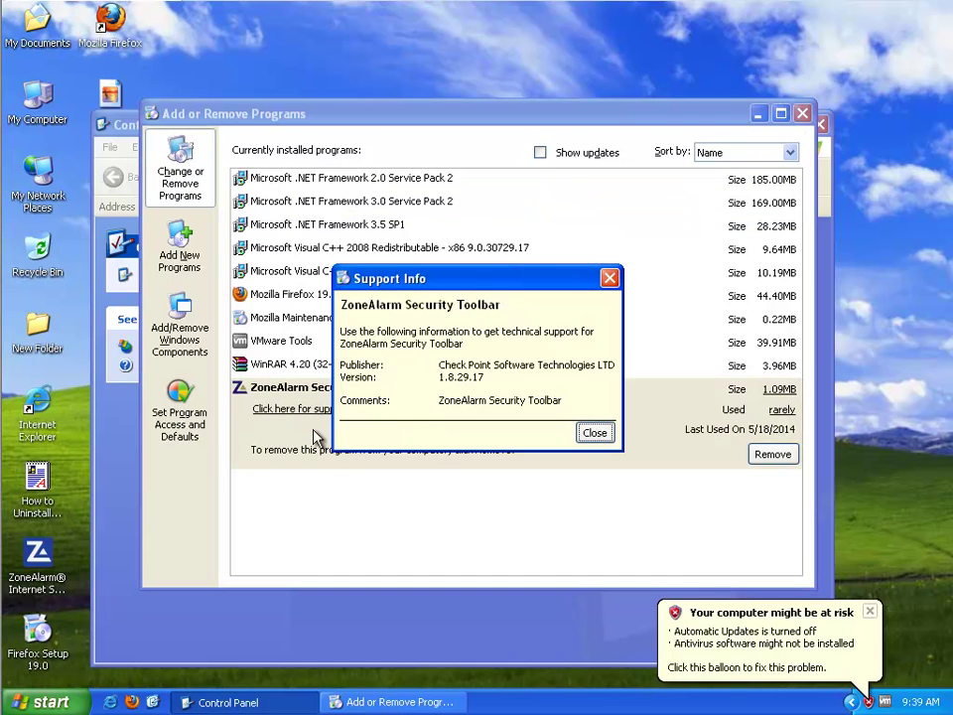
click(595, 432)
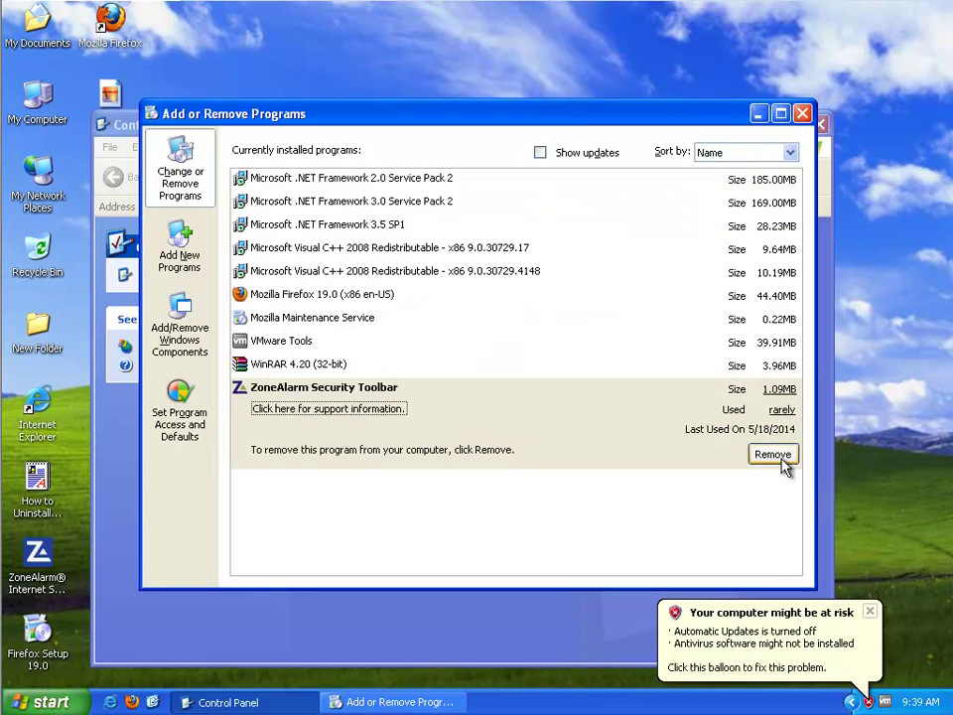
Uninstall ZoneAlarm Security Toolbar, accept the browser restart and close the completed uninstaller.
click(774, 455)
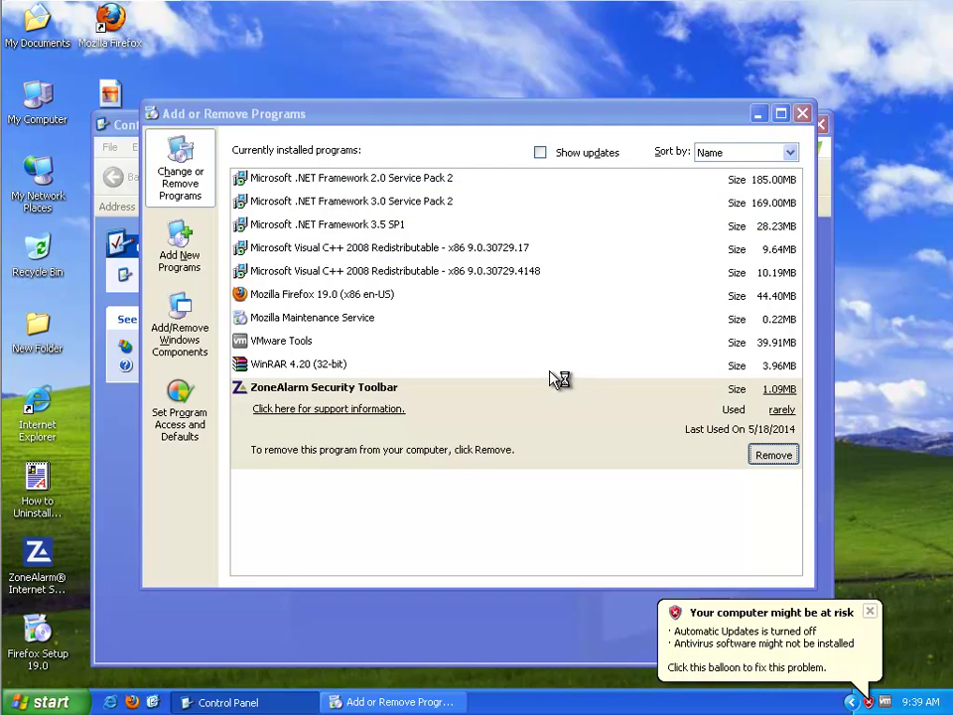
drag(480, 336, 522, 494)
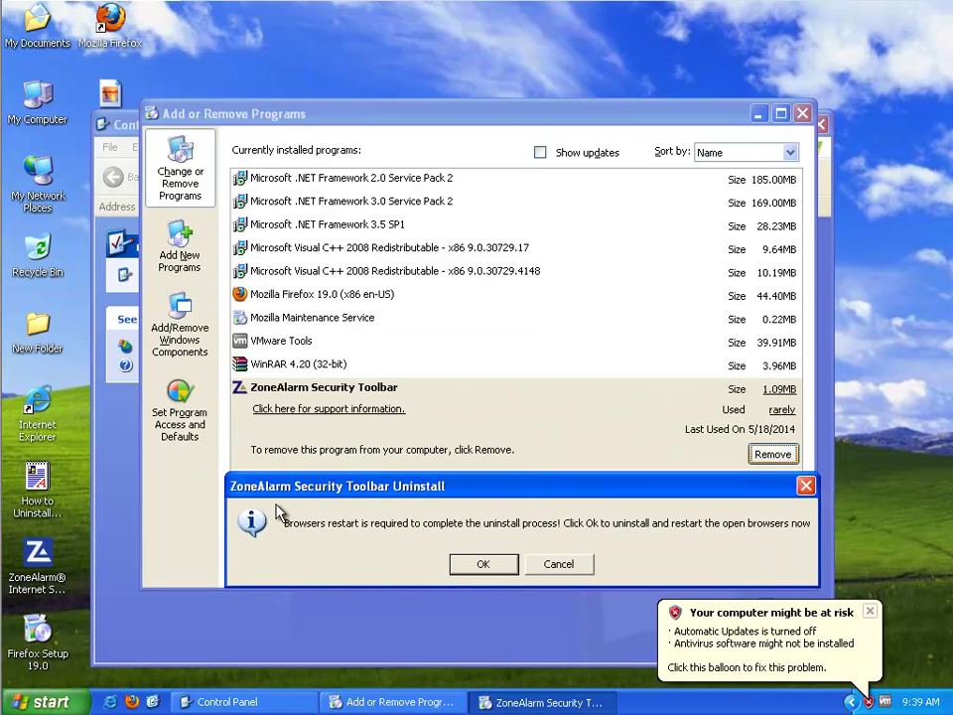
click(484, 567)
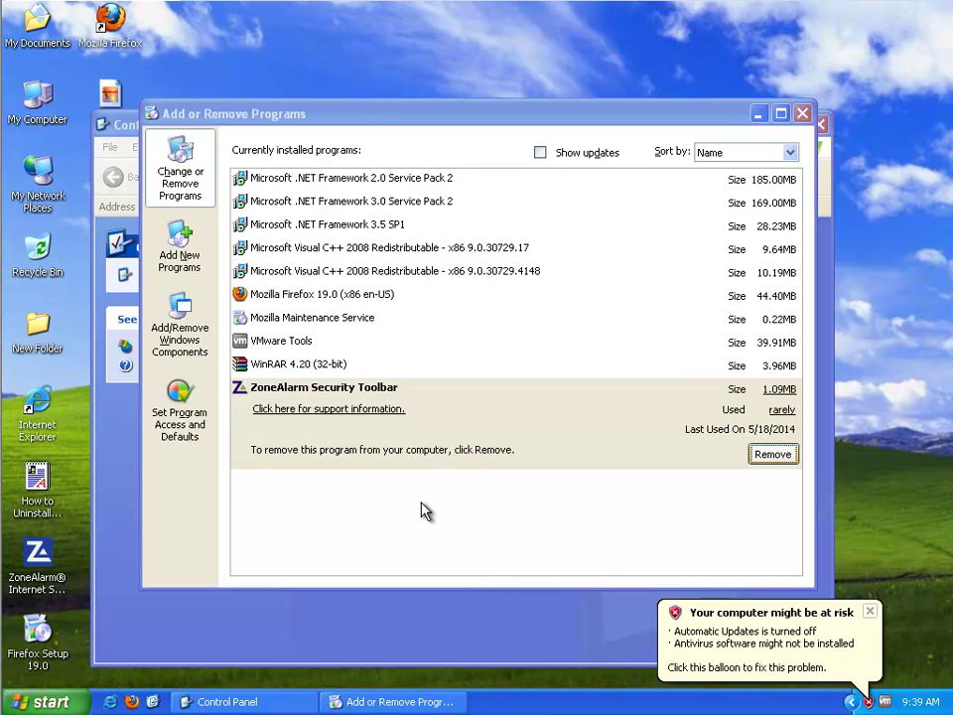
click(336, 300)
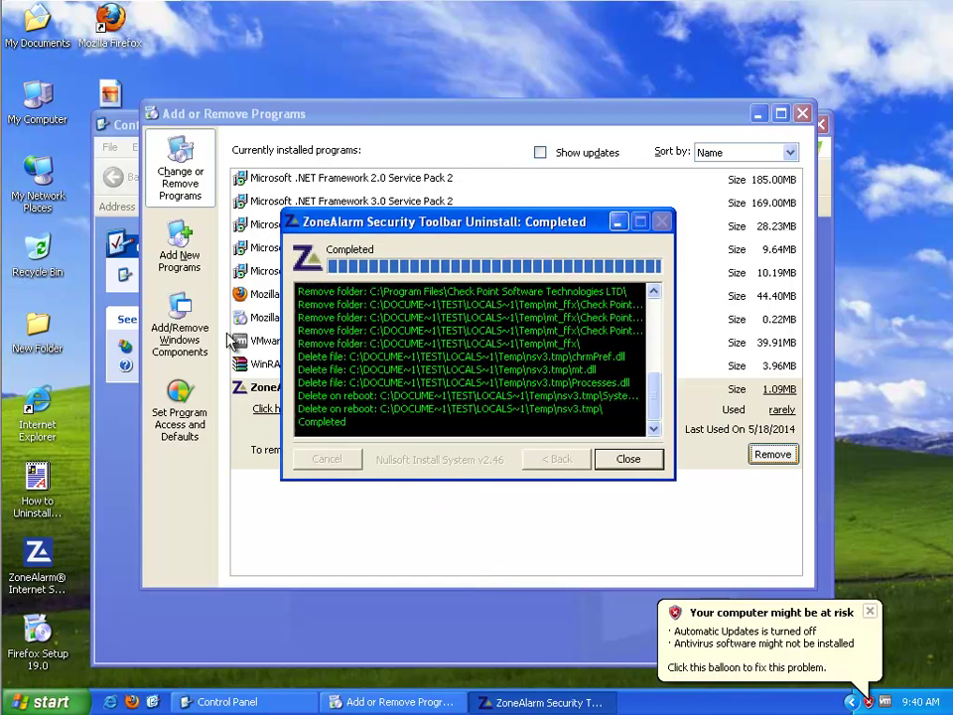
click(641, 463)
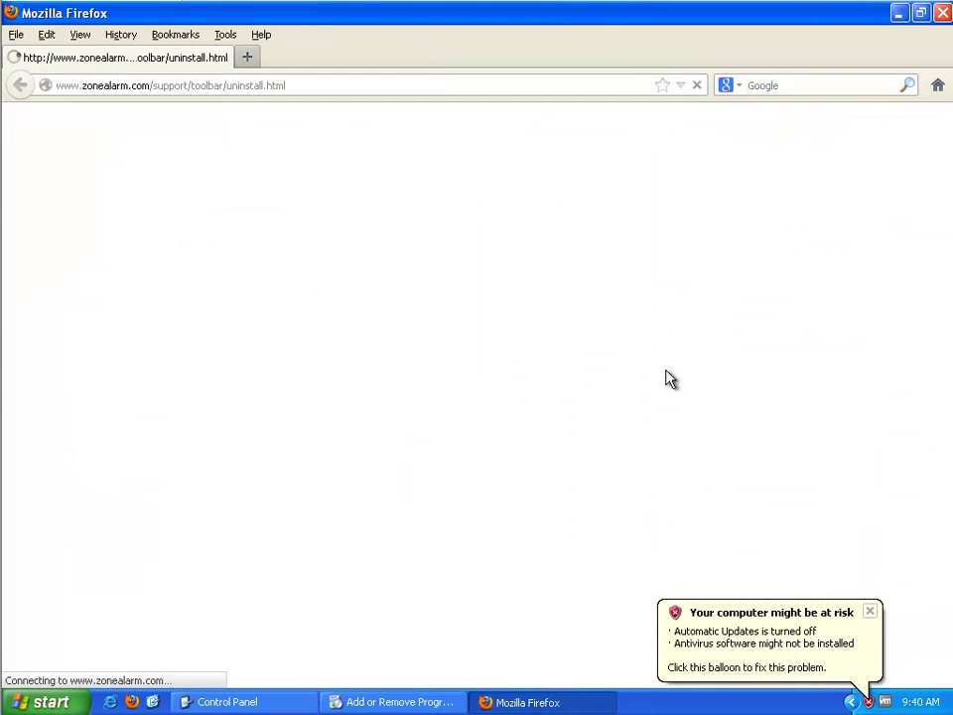
Remove Search By ZoneAlarm from Firefox's search engine list, select Google and save the list.
click(728, 85)
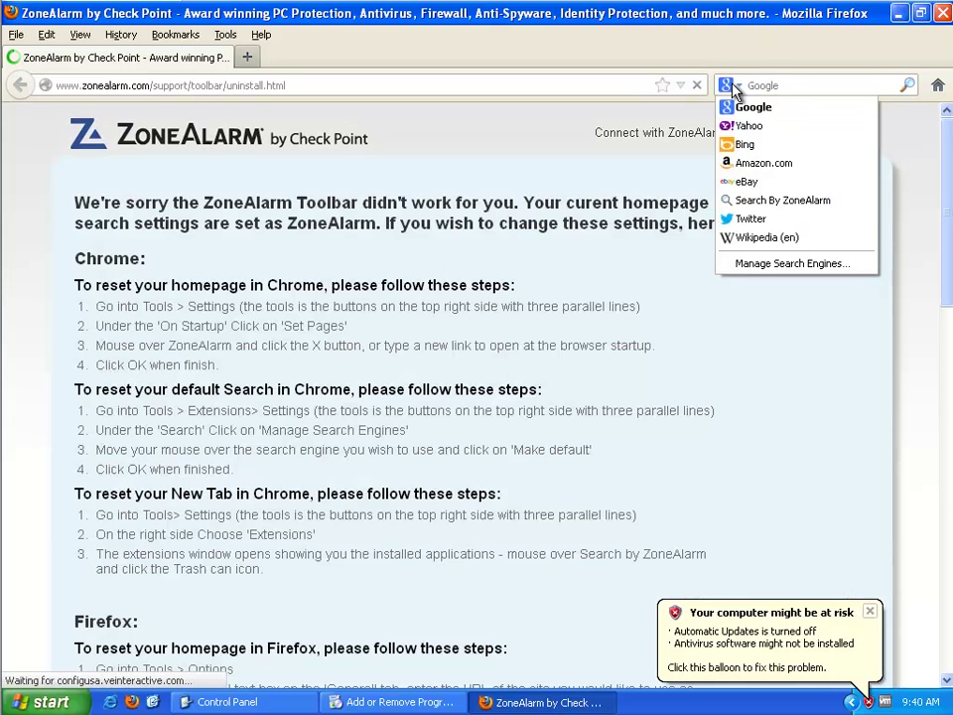
click(740, 270)
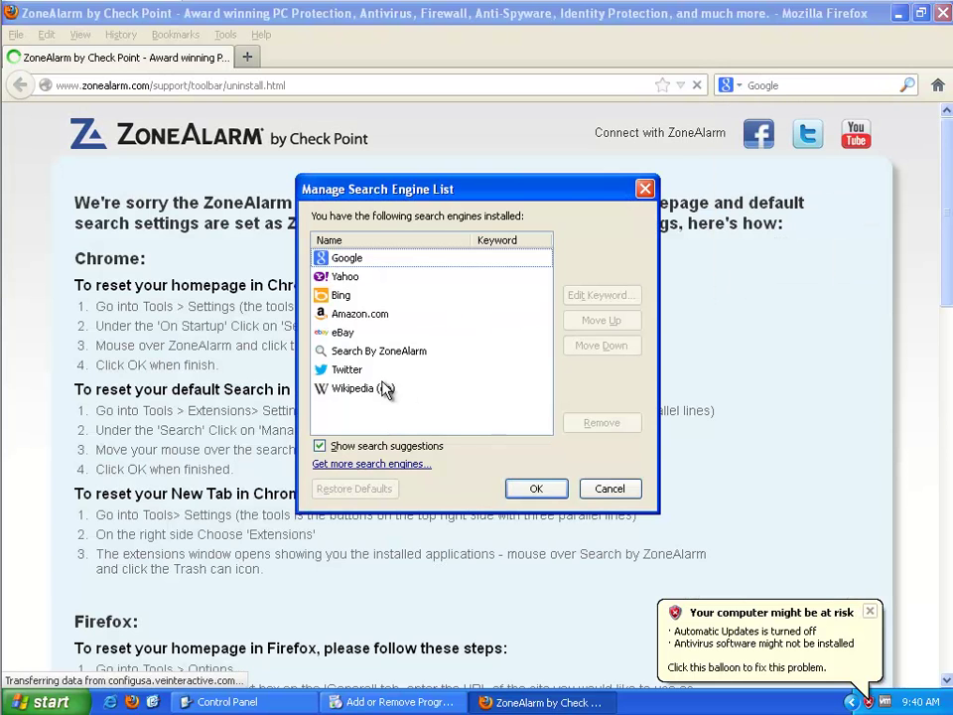
click(379, 353)
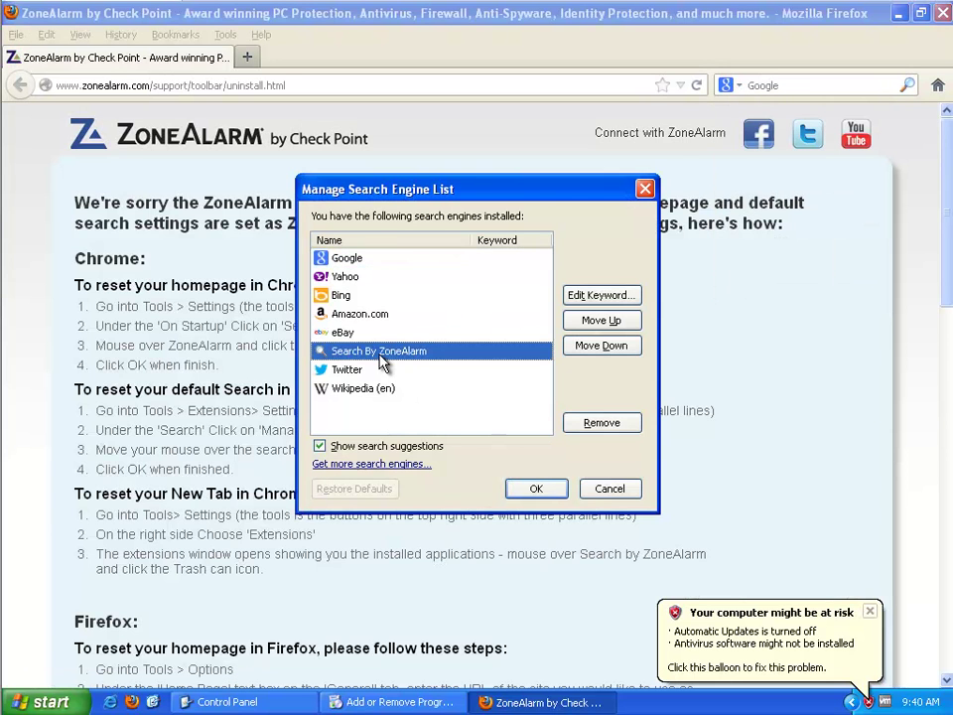
click(601, 423)
click(392, 260)
click(536, 489)
Read through the browser reset instructions on ZoneAlarm's toolbar uninstall page and close Firefox.
scroll(474, 430, down, 2)
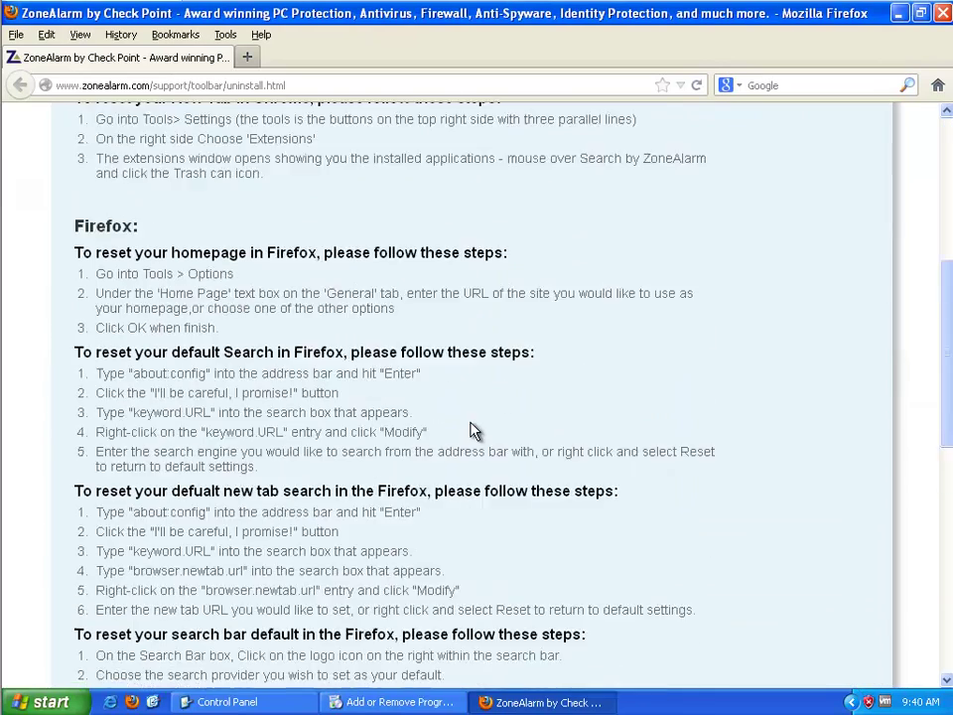
scroll(474, 430, down, 15)
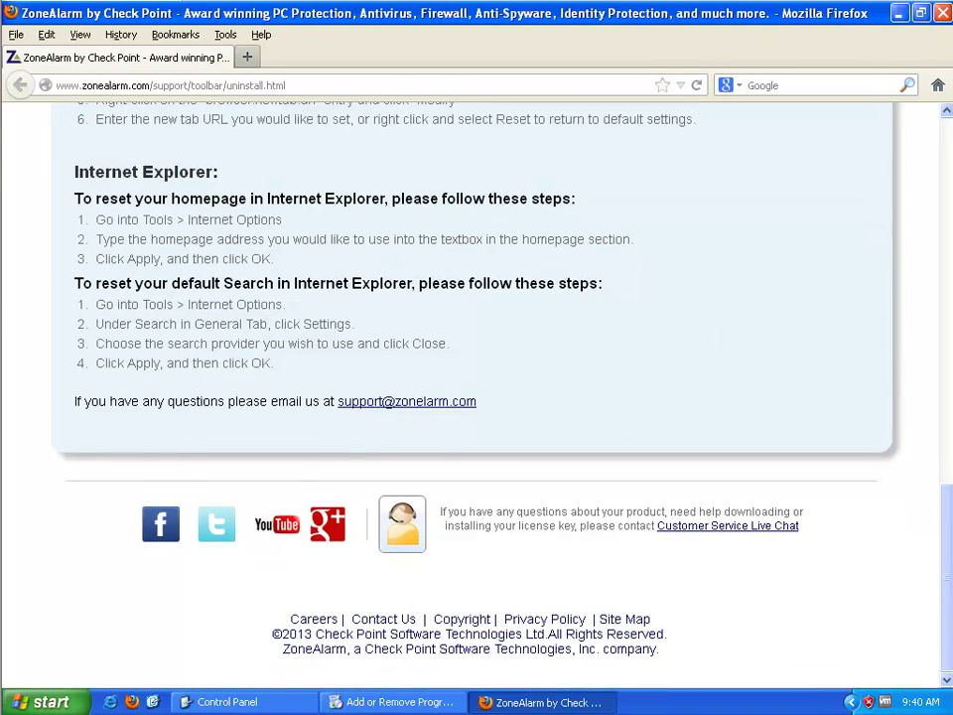
click(939, 14)
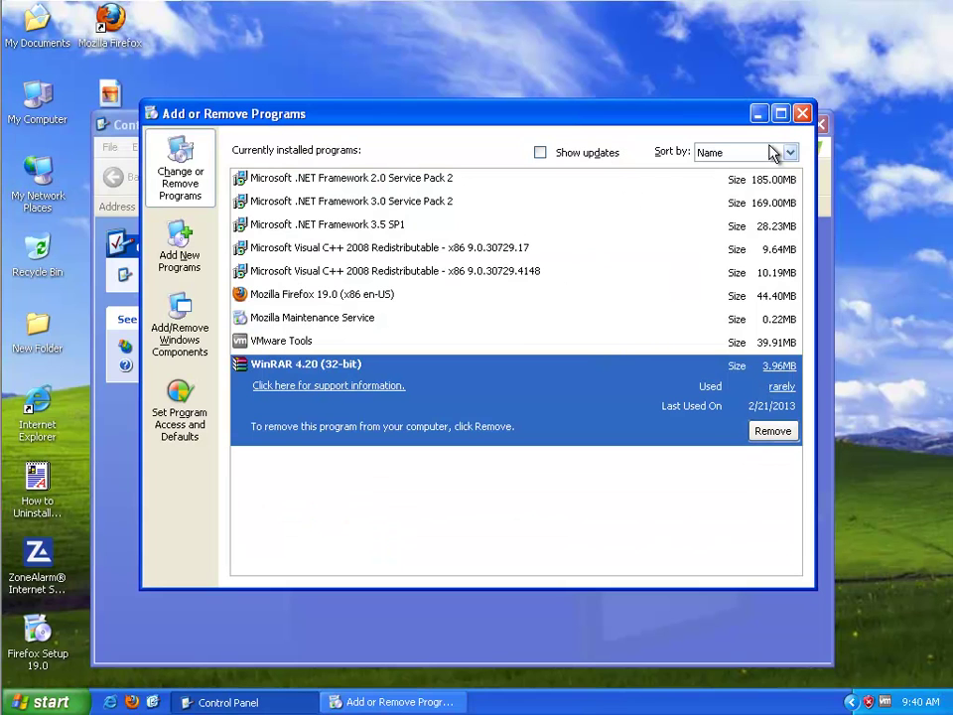
Uninstall Microsoft .NET Framework 3.5 SP1 through its maintenance setup, confirm the complete removal and exit the finished setup.
click(353, 249)
click(402, 223)
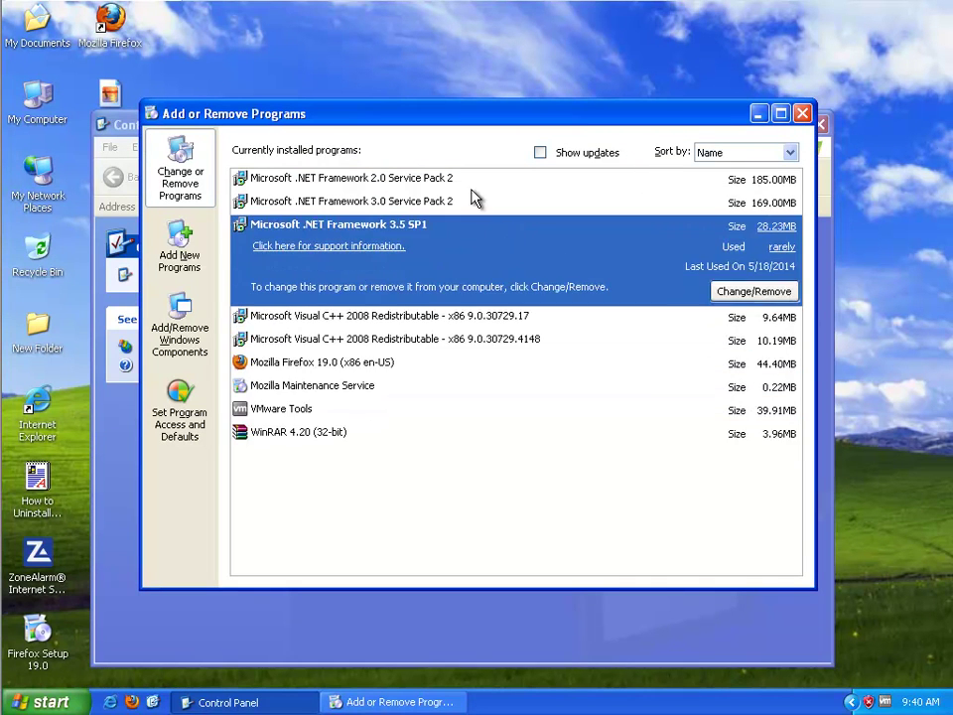
click(774, 294)
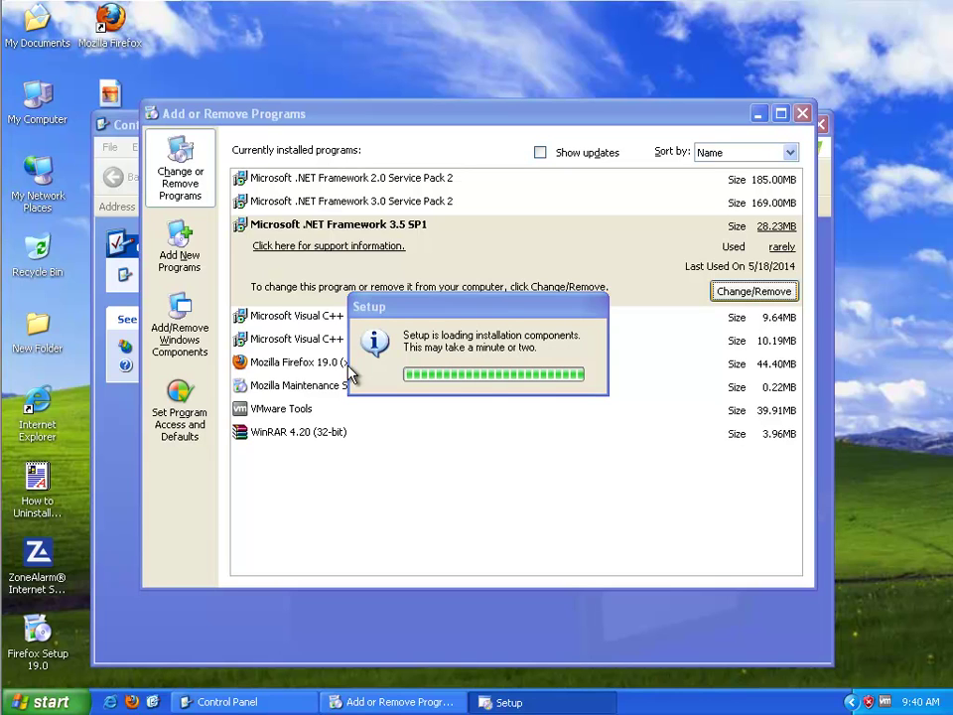
click(276, 301)
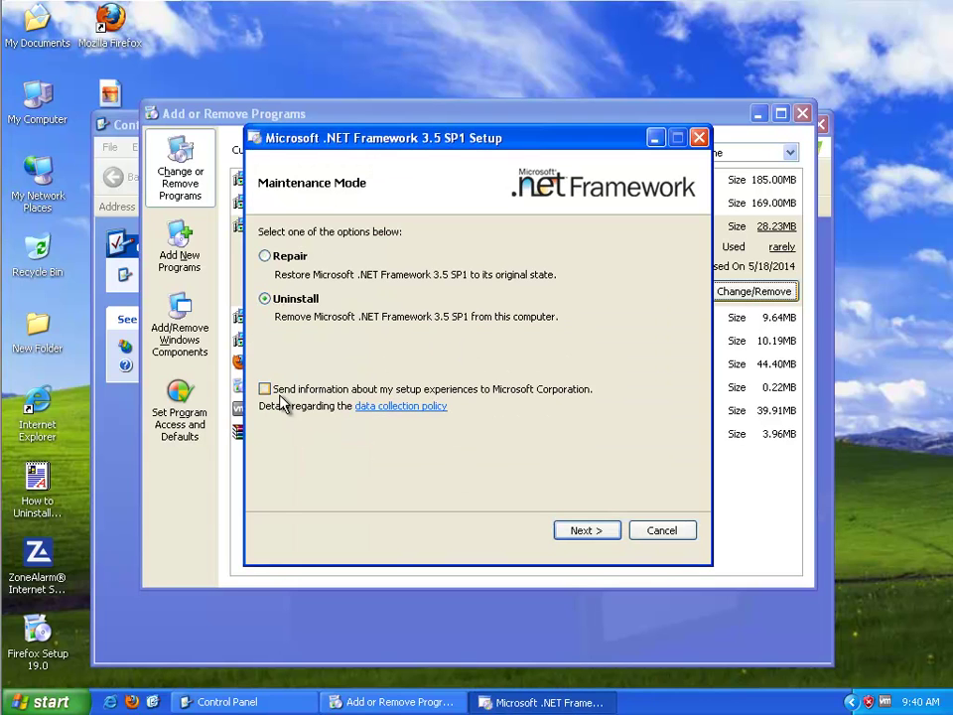
click(586, 531)
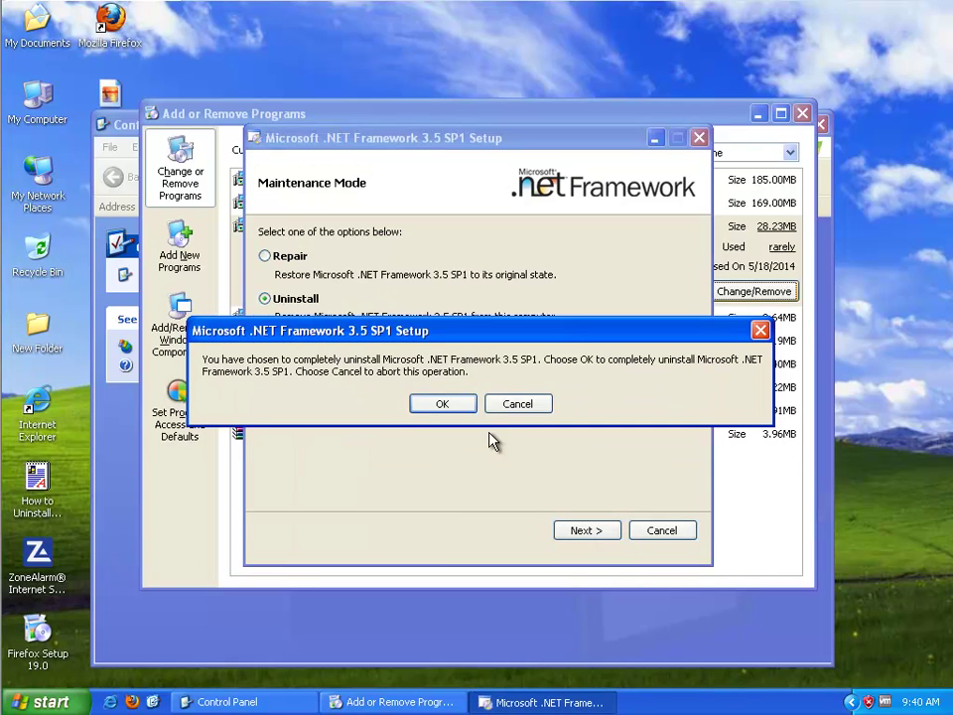
click(437, 406)
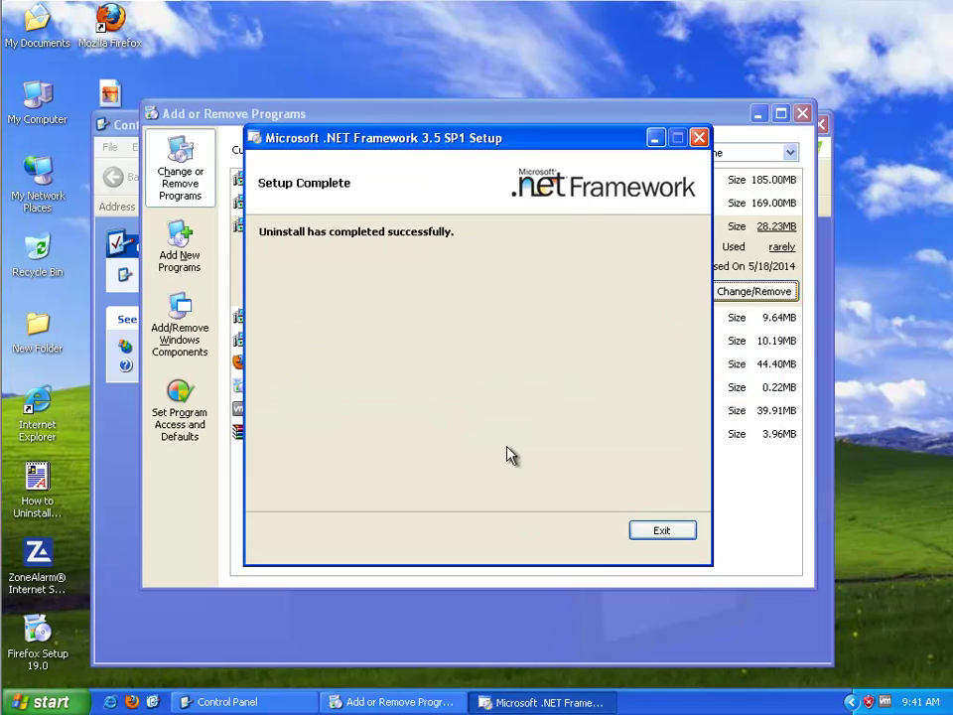
click(661, 530)
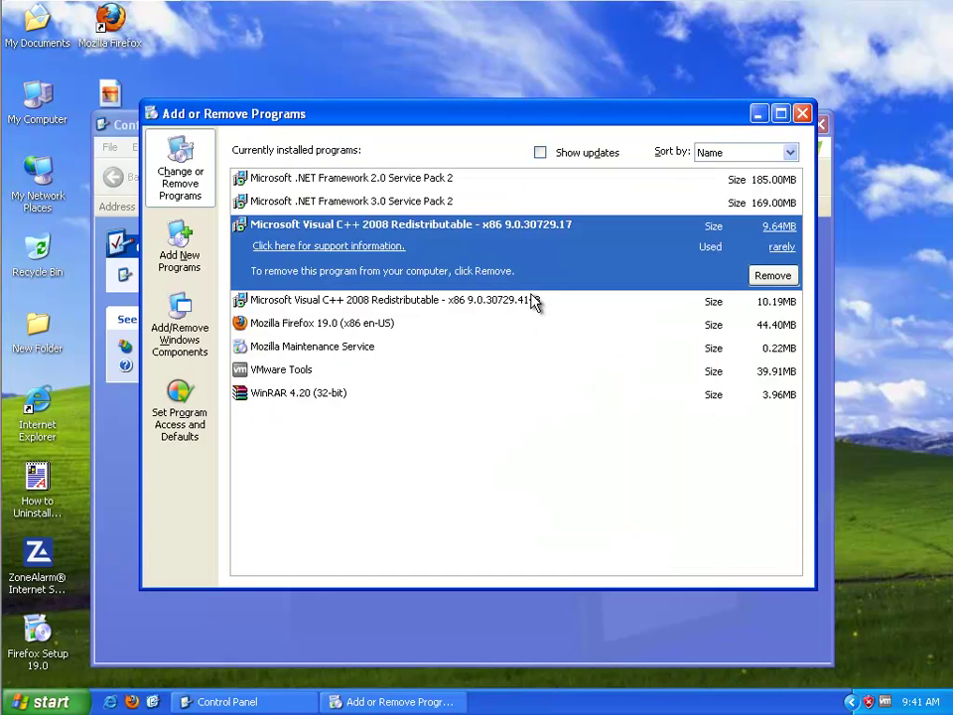
Remove Microsoft .NET Framework 3.0 Service Pack 2 from the installed programs and confirm the removal.
click(506, 202)
click(760, 251)
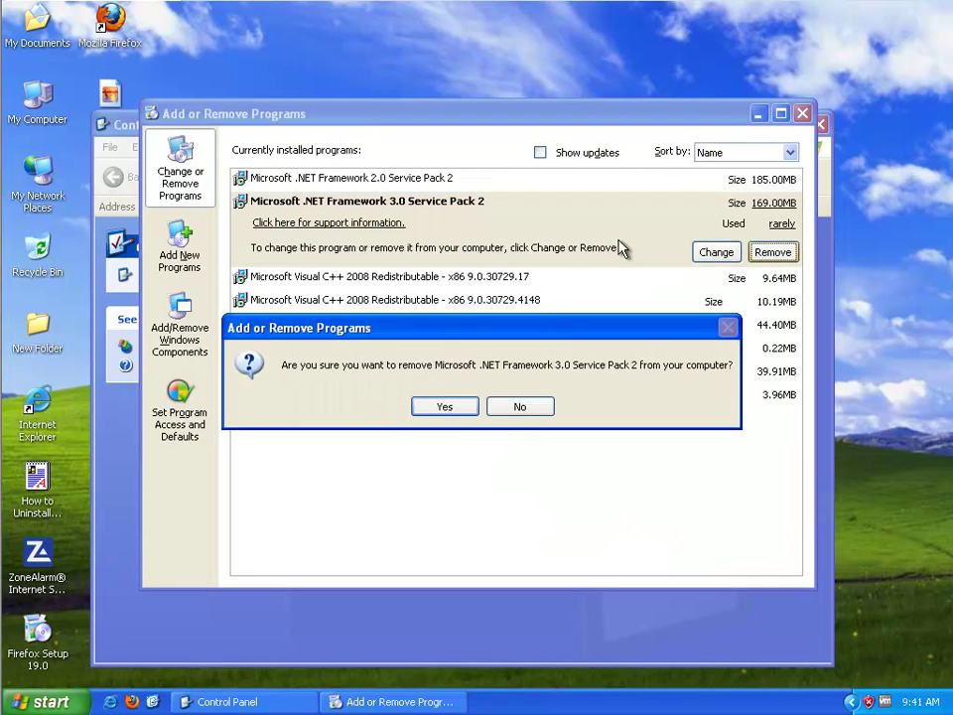
click(446, 407)
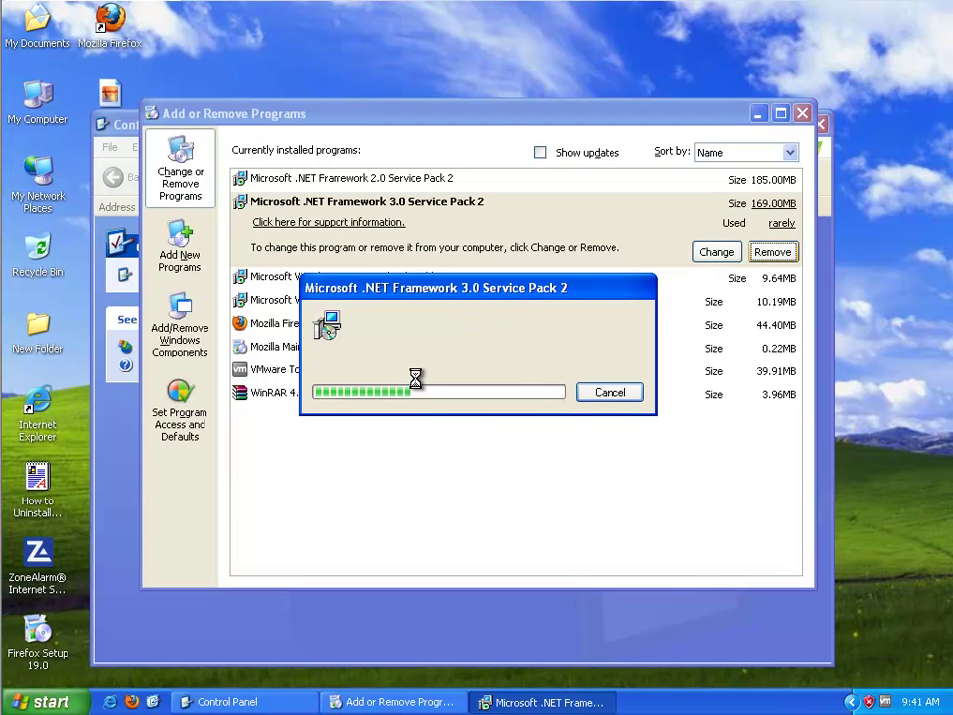
Search all files and folders in My Computer for names containing ZONEALARM, including system folders, hidden files and subfolders.
double_click(55, 112)
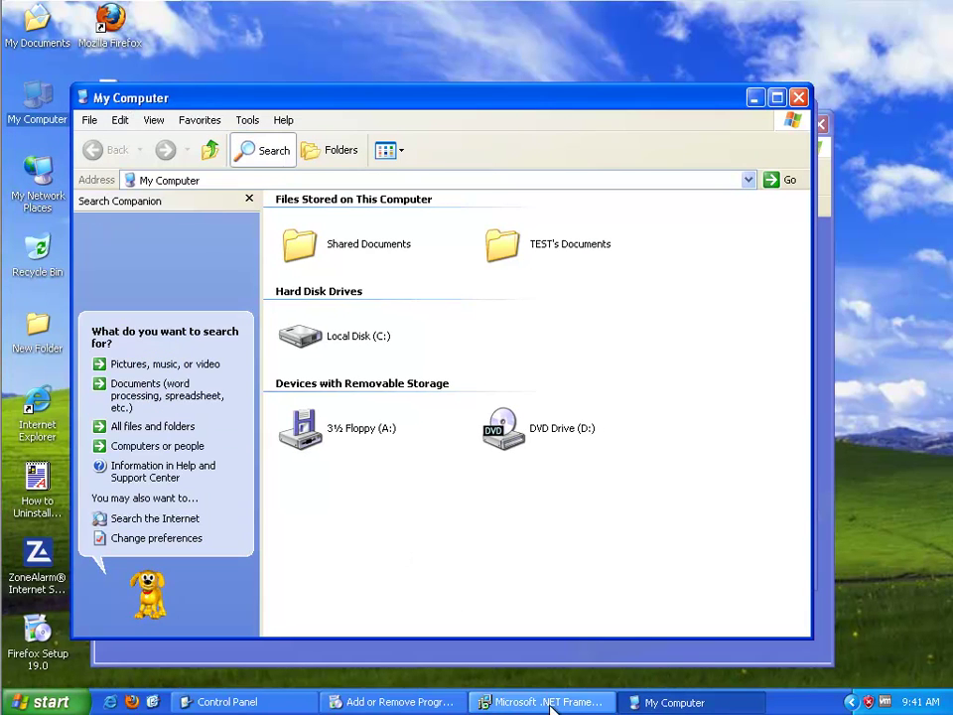
click(671, 704)
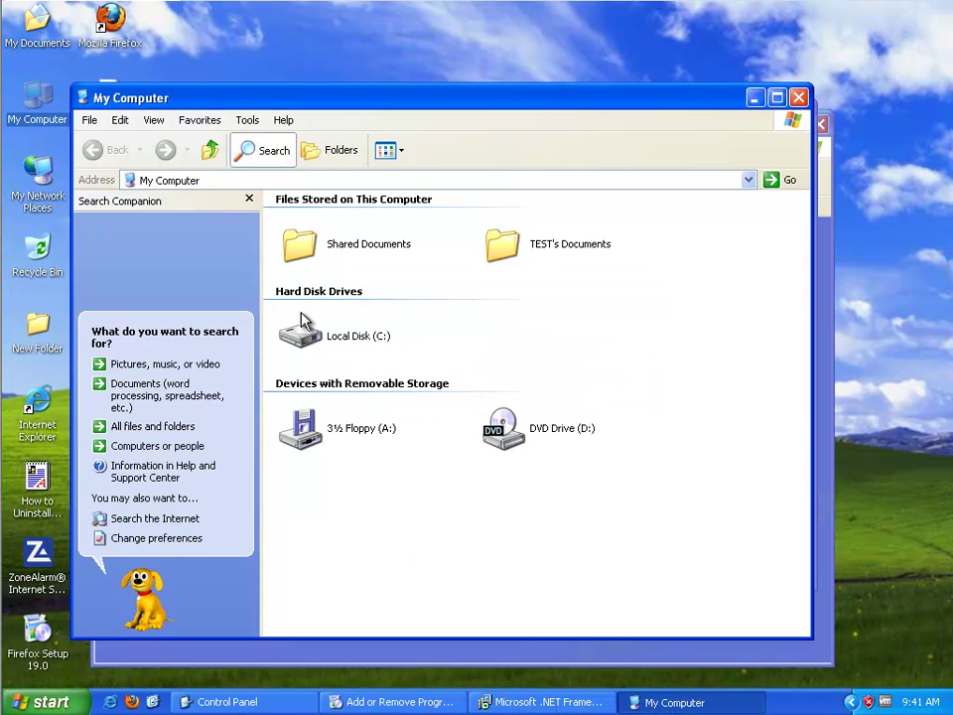
click(177, 428)
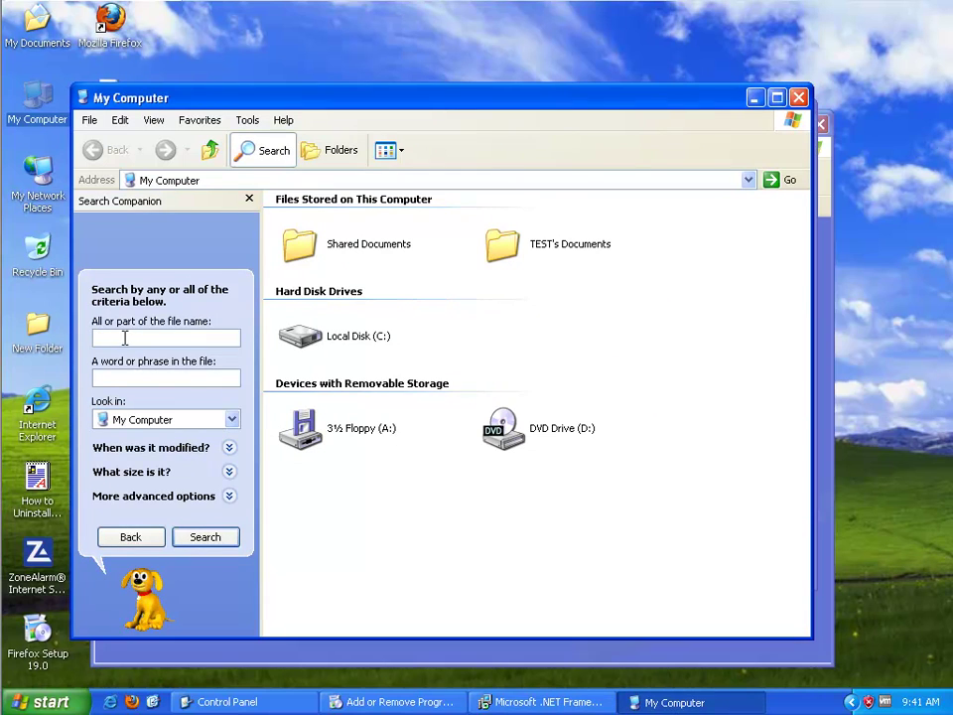
text(ZONEALARM)
click(228, 496)
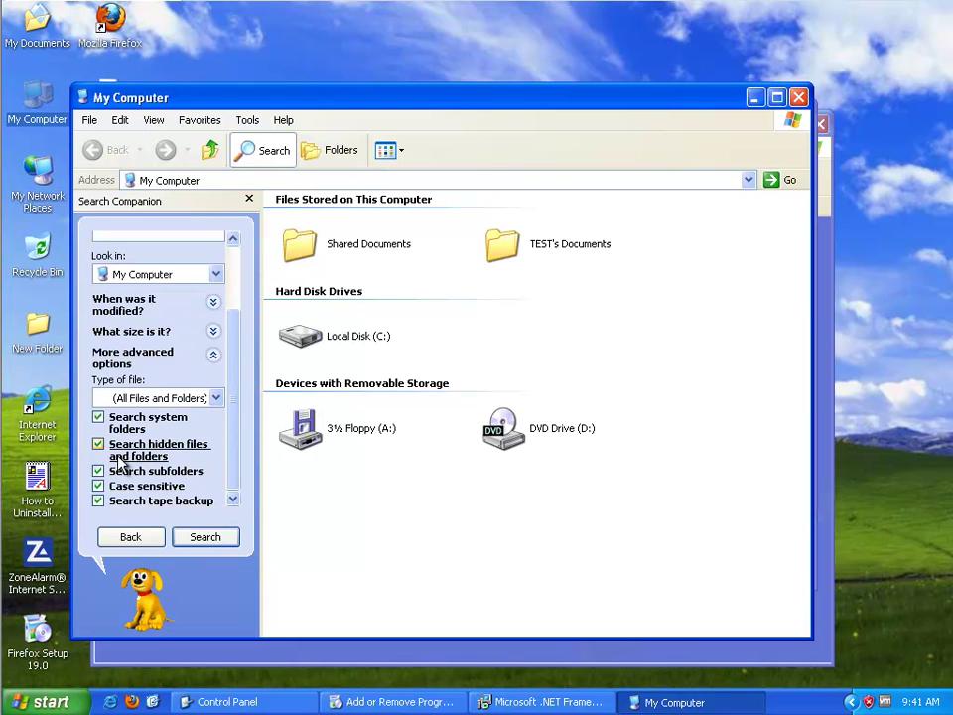
click(198, 537)
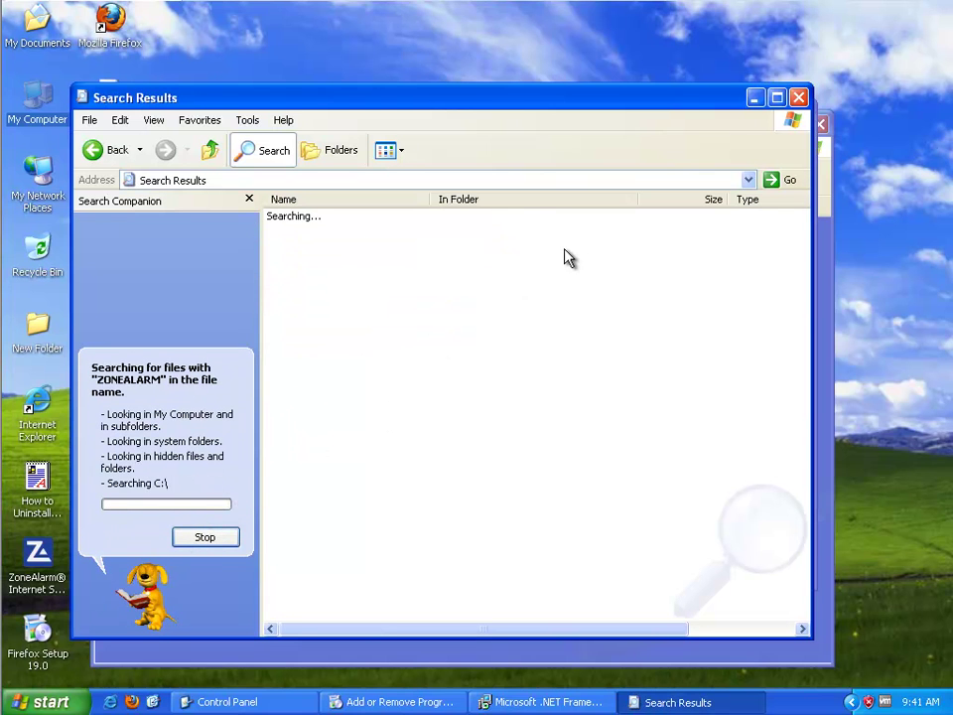
Open Registry Editor and search the whole registry from the My Computer root for ZoneAlarm entries.
key(super+r)
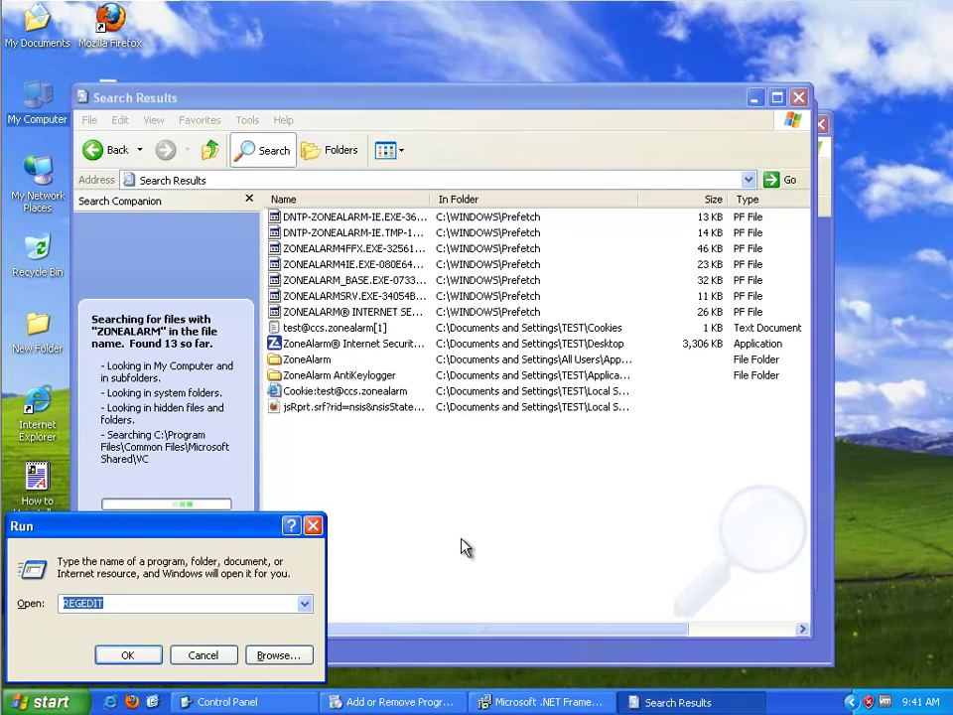
click(141, 660)
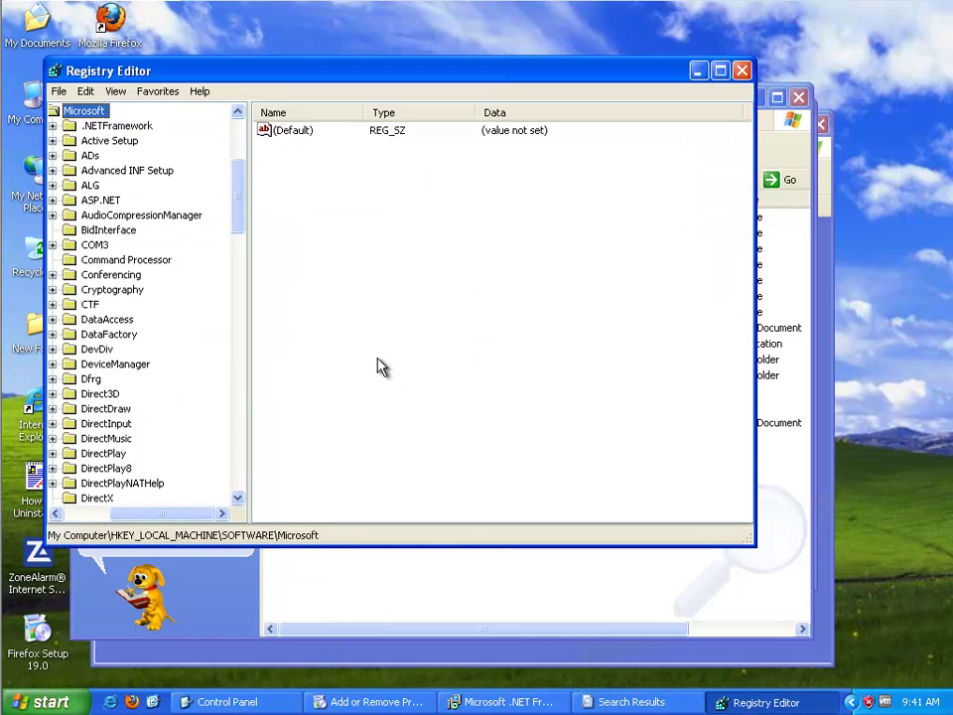
drag(128, 516, 71, 515)
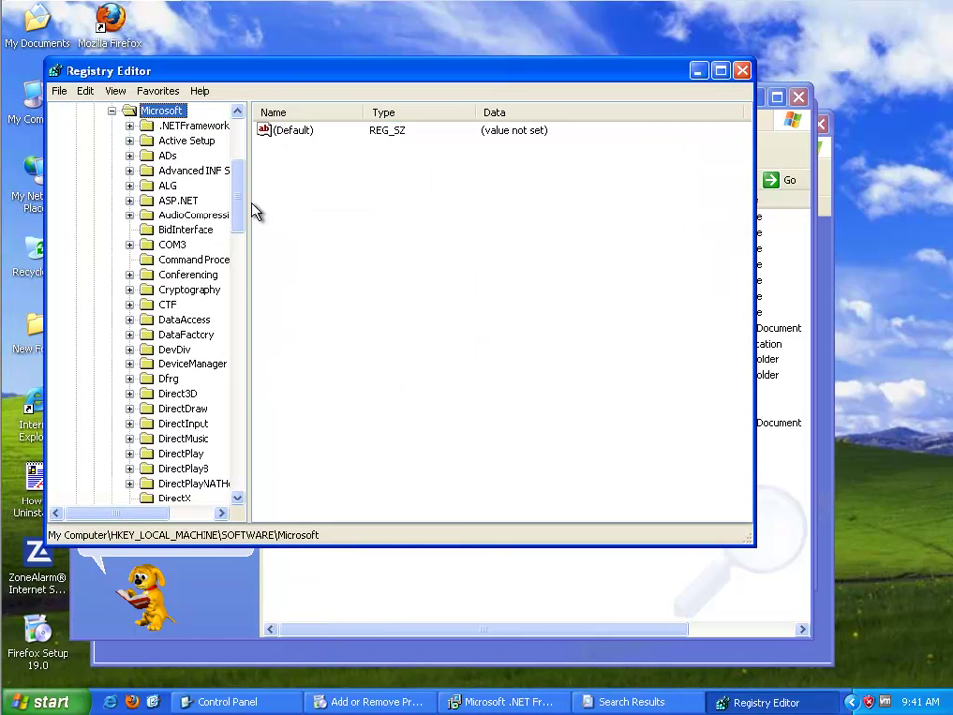
drag(244, 212, 244, 167)
click(76, 155)
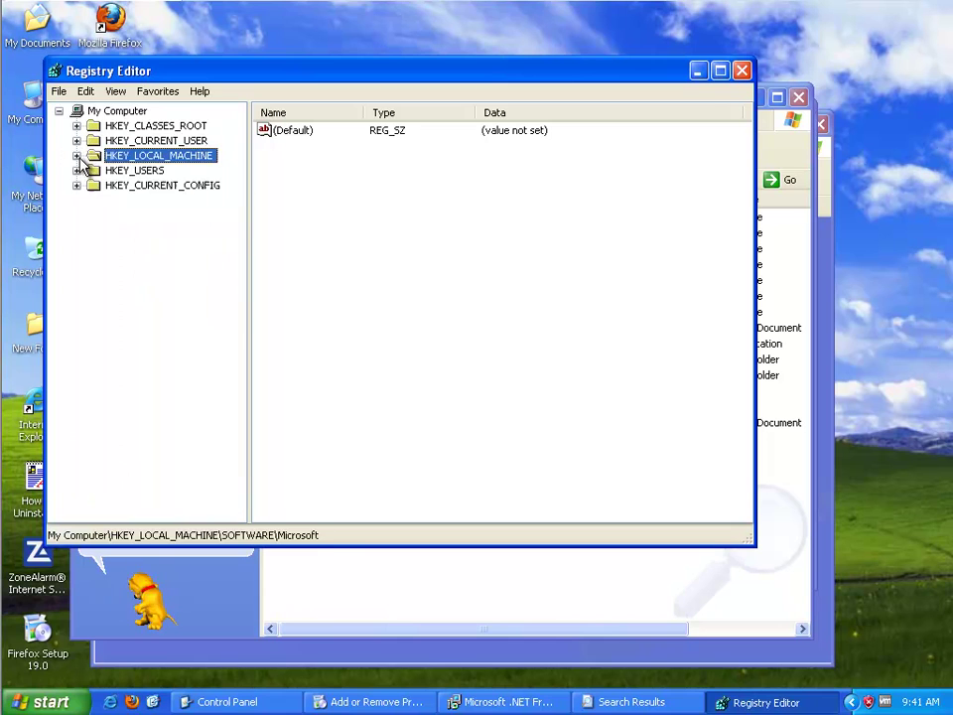
click(112, 113)
key(ctrl+f)
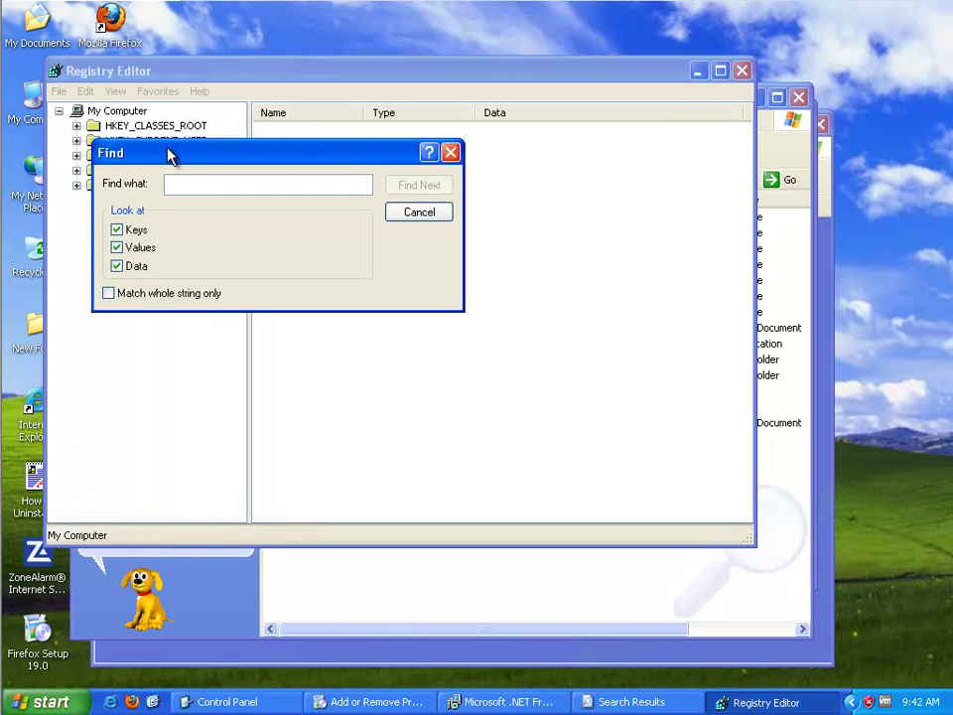
text(ZONEALAR)
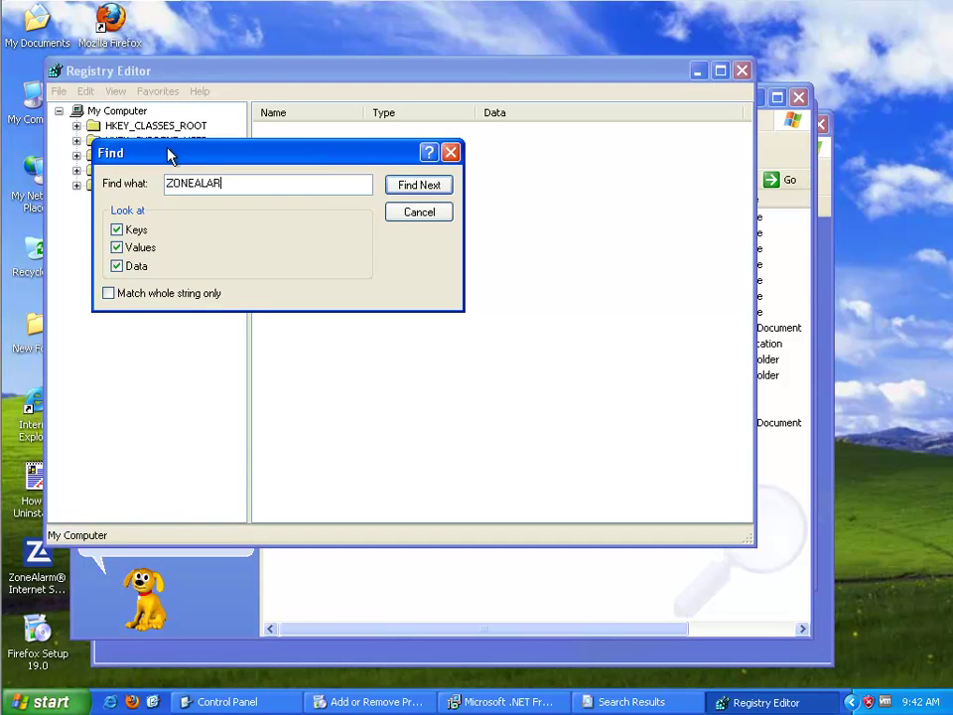
key(Return)
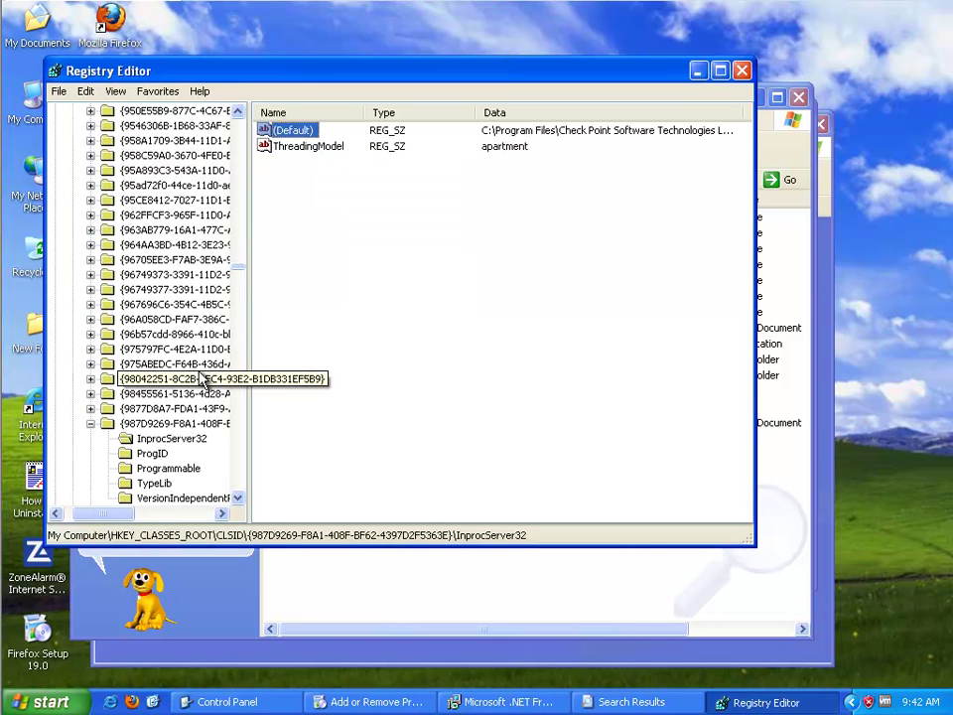
Check the .NET Framework removal progress, then delete the default values of the ZoneAlarm matches found under HKEY_CLASSES_ROOT\CLSID.
click(524, 704)
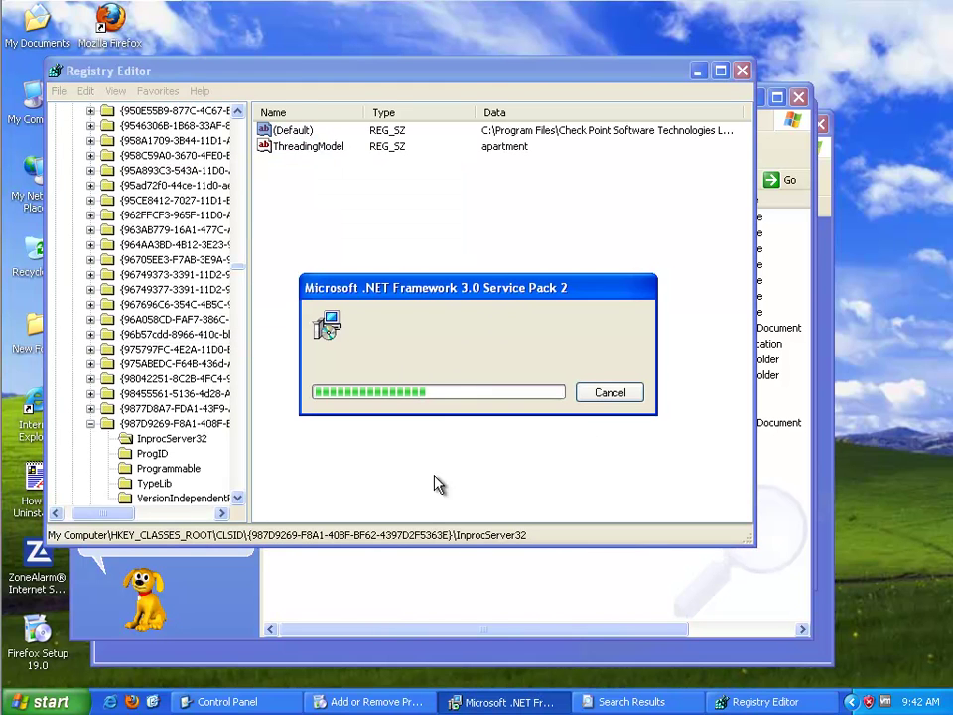
click(739, 705)
key(Delete)
key(Return)
key(F3)
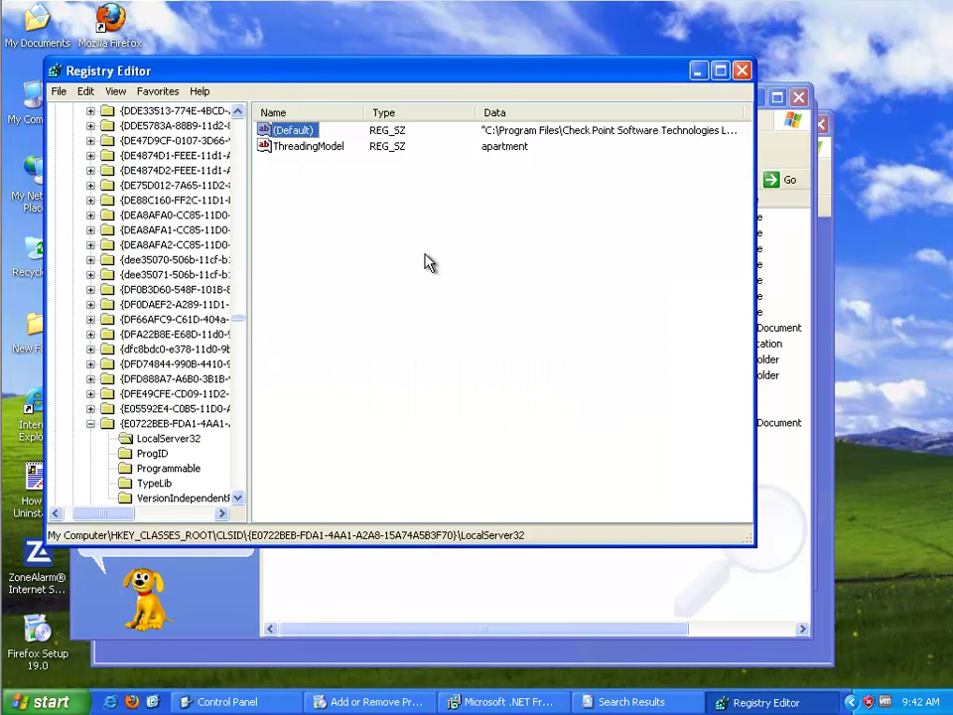
key(Delete)
key(Return)
key(F3)
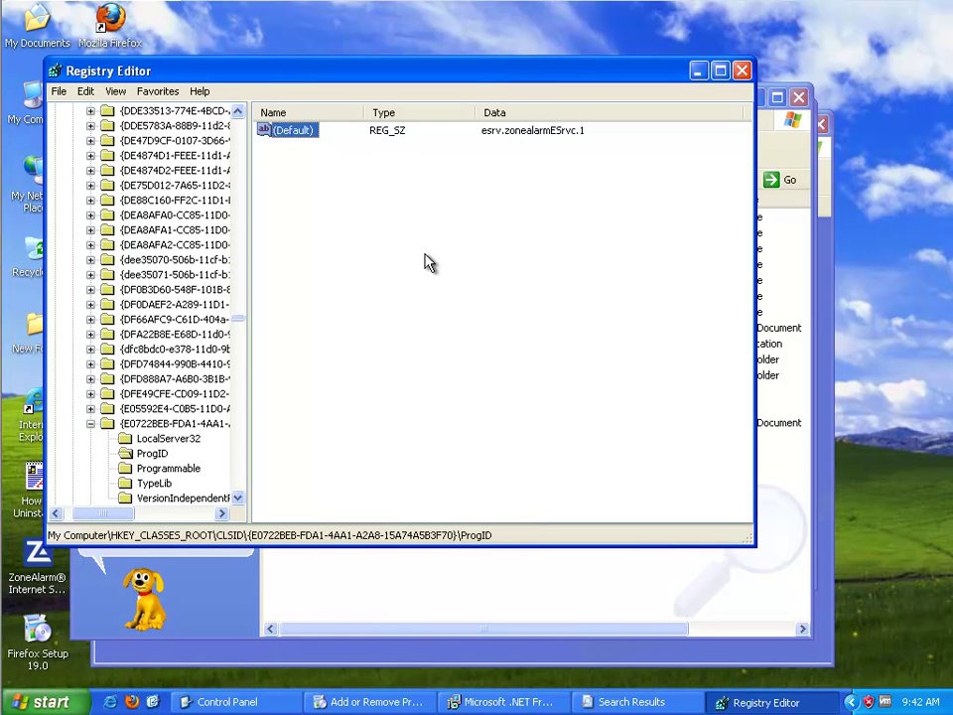
key(Delete)
key(Return)
Step through the further registry matches to the esrv.zonealarmESrvc.1 key and close Registry Editor.
key(F3)
key(F3)
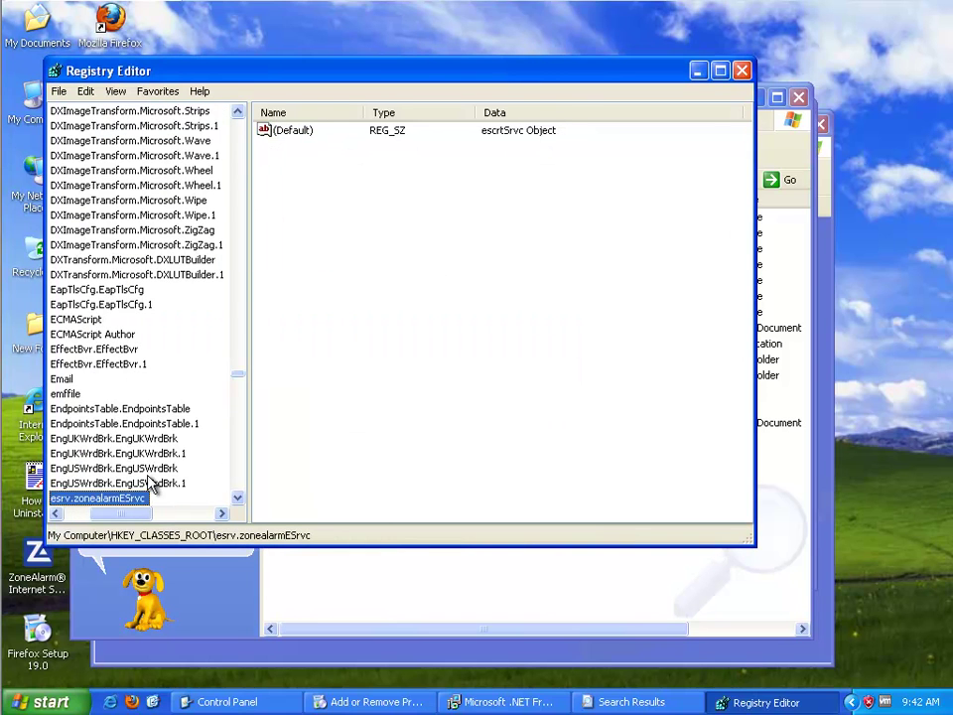
key(F3)
key(F3)
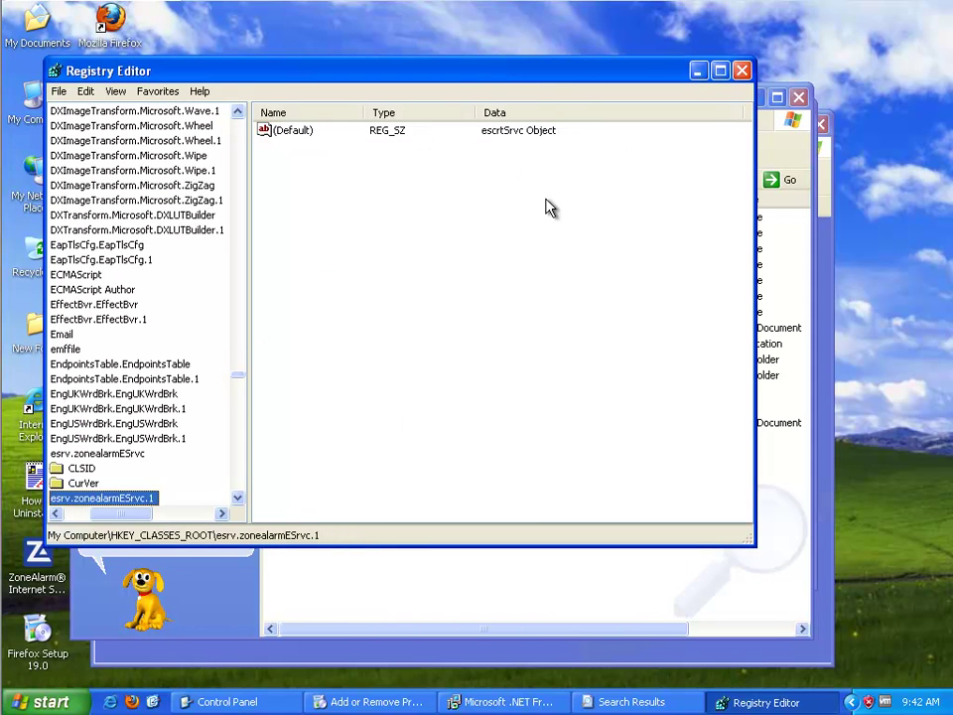
click(743, 71)
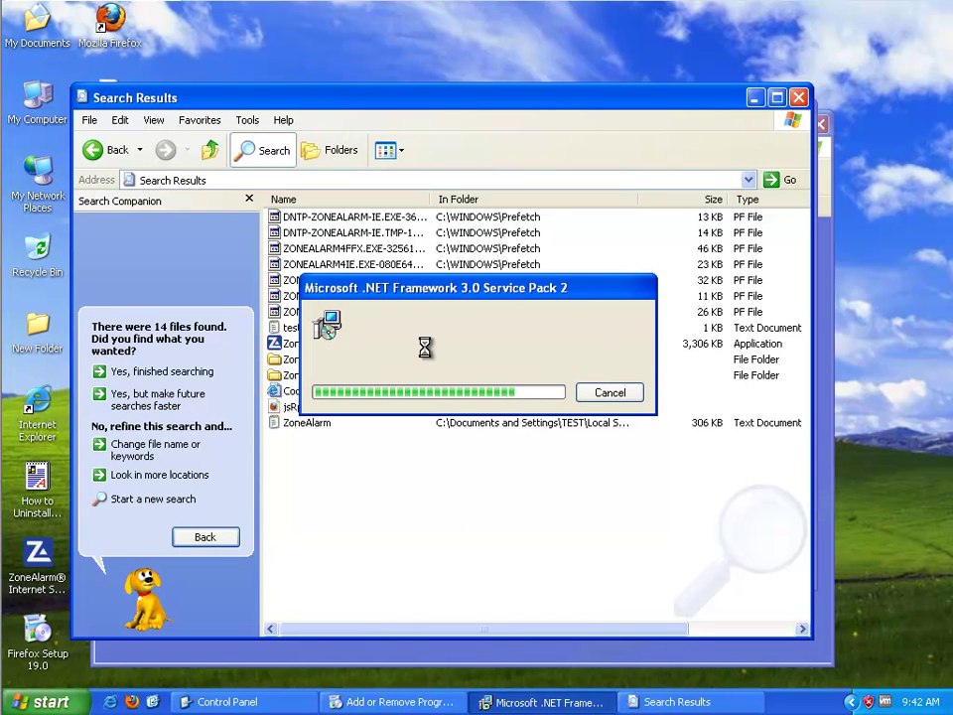
Move the .NET Framework progress window aside and try to delete all the ZoneAlarm search results at once.
drag(454, 289, 714, 455)
click(299, 424)
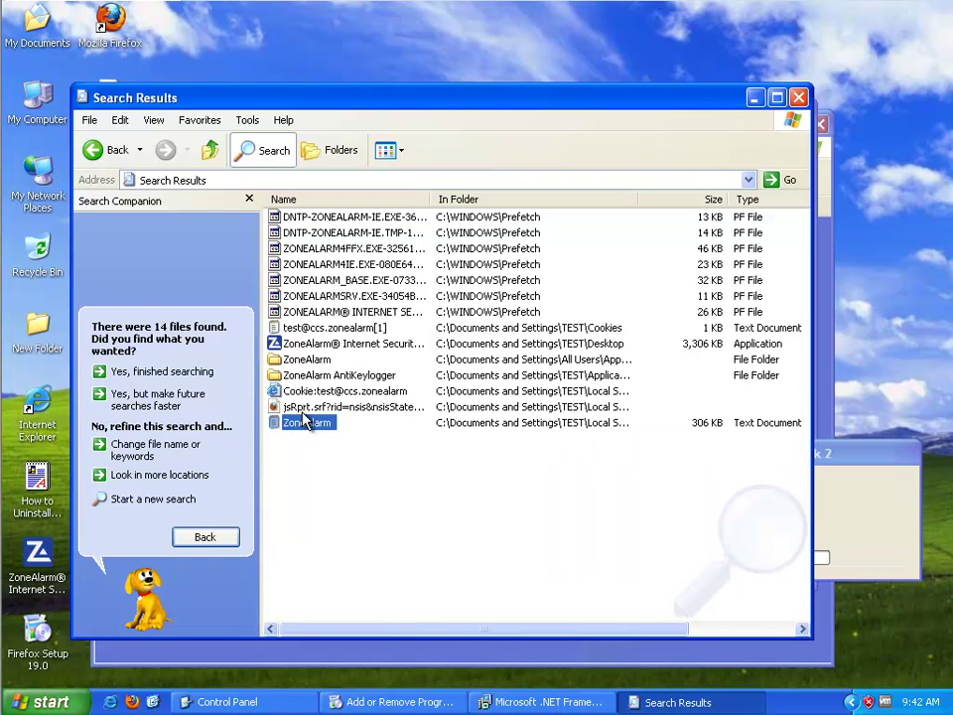
drag(306, 419, 327, 267)
drag(337, 213, 333, 266)
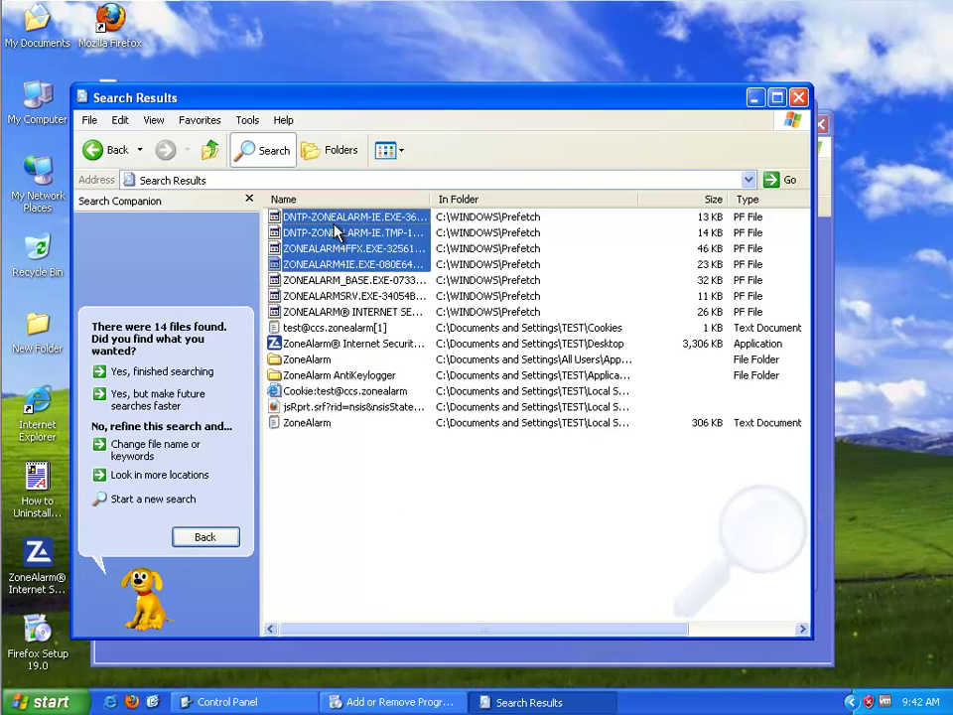
click(304, 421)
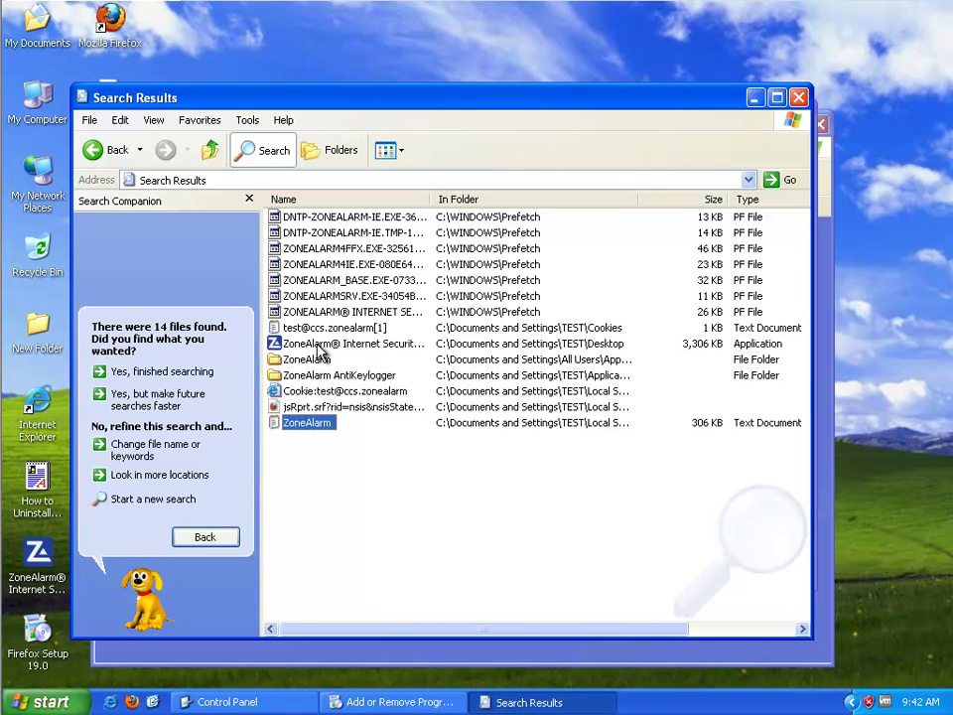
shift+click(323, 223)
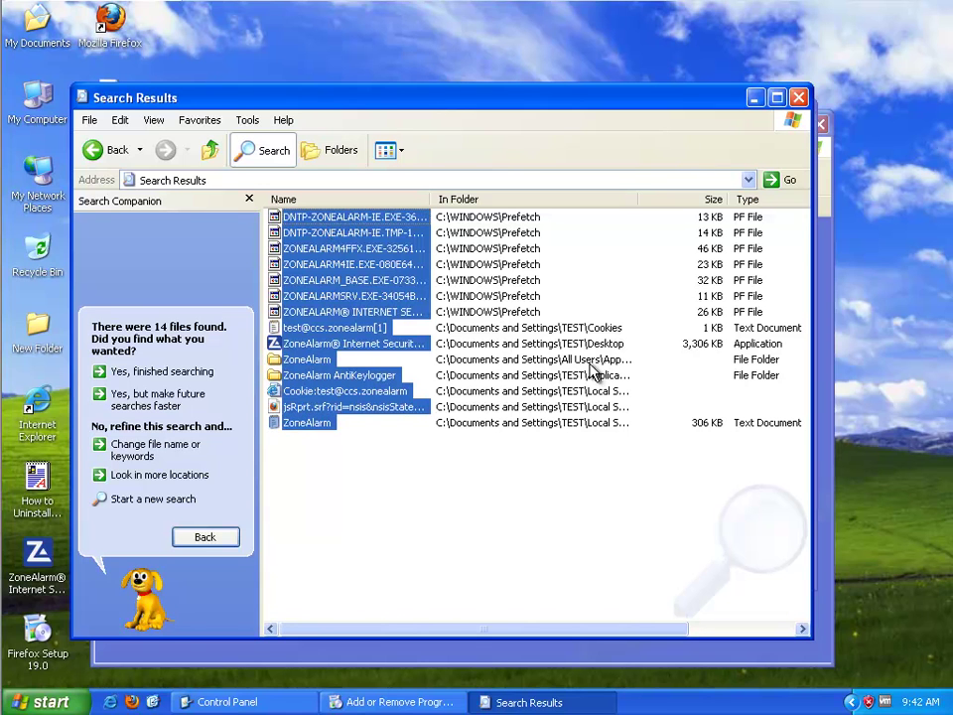
key(Delete)
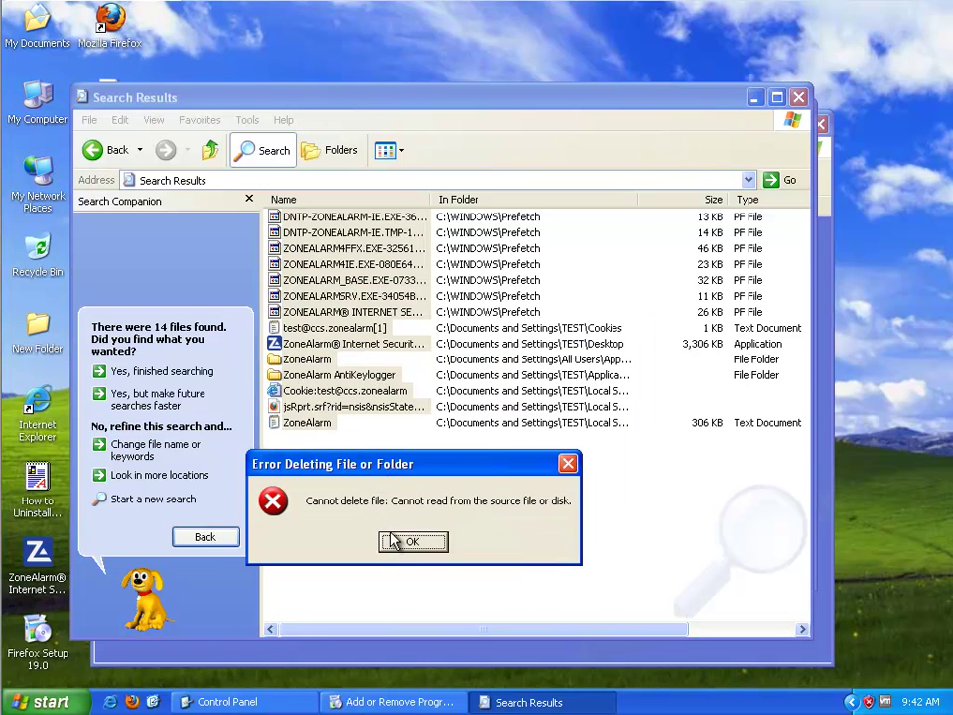
click(402, 541)
Delete the ZoneAlarm text document, the jsRprt.srf file and the ZoneAlarm browser cookie entry from the search results.
click(319, 422)
key(Delete)
click(337, 409)
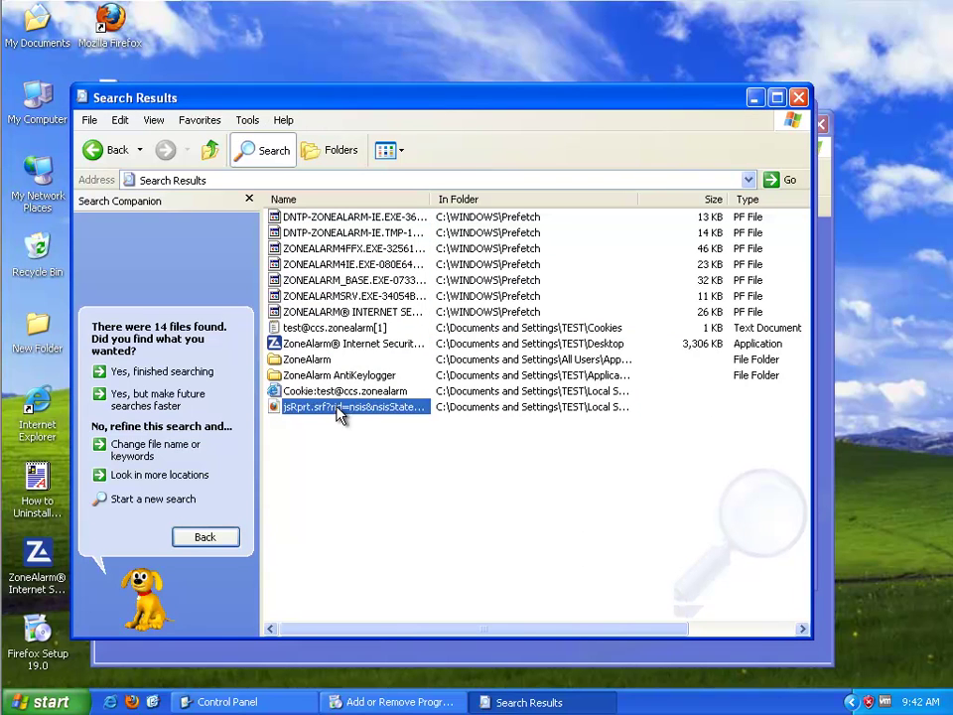
key(Delete)
key(Delete)
key(Return)
Delete the ZoneAlarm AntiKeylogger and ZoneAlarm folders from the search results, confirming each removal.
click(335, 376)
key(Delete)
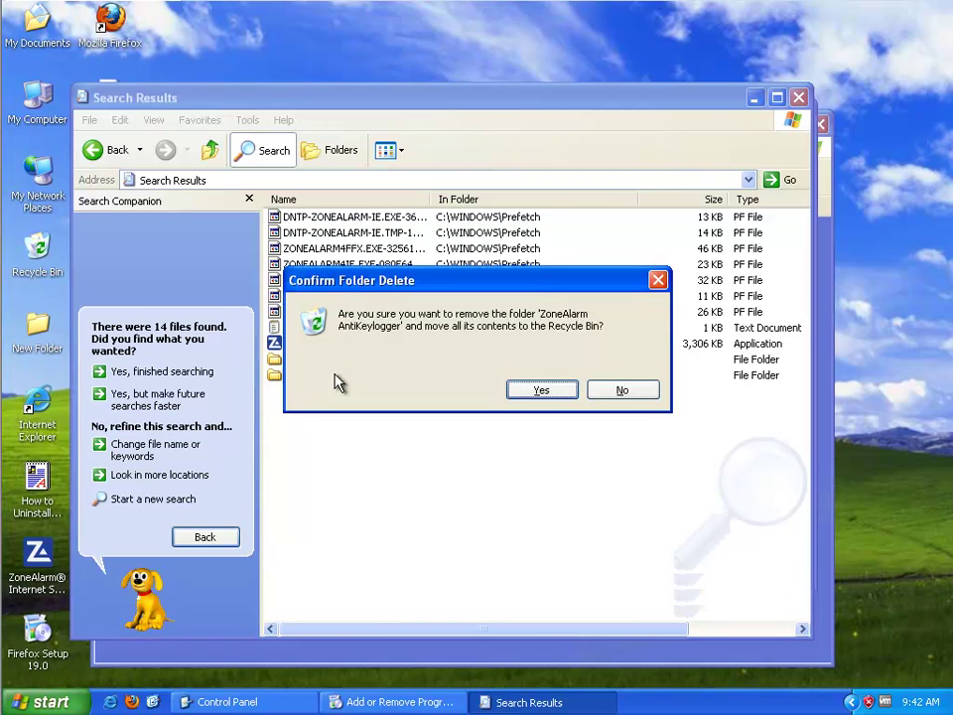
key(Return)
click(324, 361)
key(Delete)
key(Return)
Delete the ZoneAlarm Internet Security installer located on the desktop from the search results.
click(335, 348)
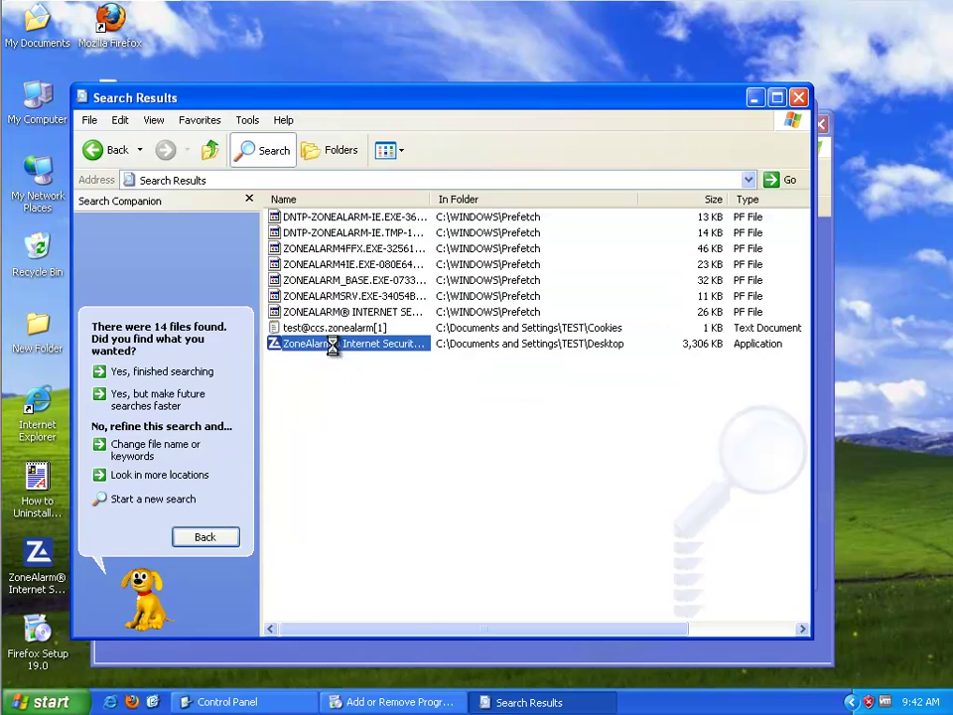
key(Delete)
key(Return)
Delete the ZONEALARM Internet Security, ZONEALARMSRV, ZONEALARM_BASE, ZONEALARM4IE and ZONEALARM4FFX Prefetch files from the search results, confirming each removal.
click(337, 329)
click(337, 314)
key(Delete)
key(Return)
click(342, 296)
key(Delete)
key(Return)
click(345, 282)
key(Delete)
key(Return)
click(350, 249)
key(Delete)
key(Return)
click(331, 255)
key(Delete)
key(Return)
Delete the two DNTP-ZONEALARM-IE Prefetch files (TMP and EXE) from the search results.
click(338, 235)
key(Delete)
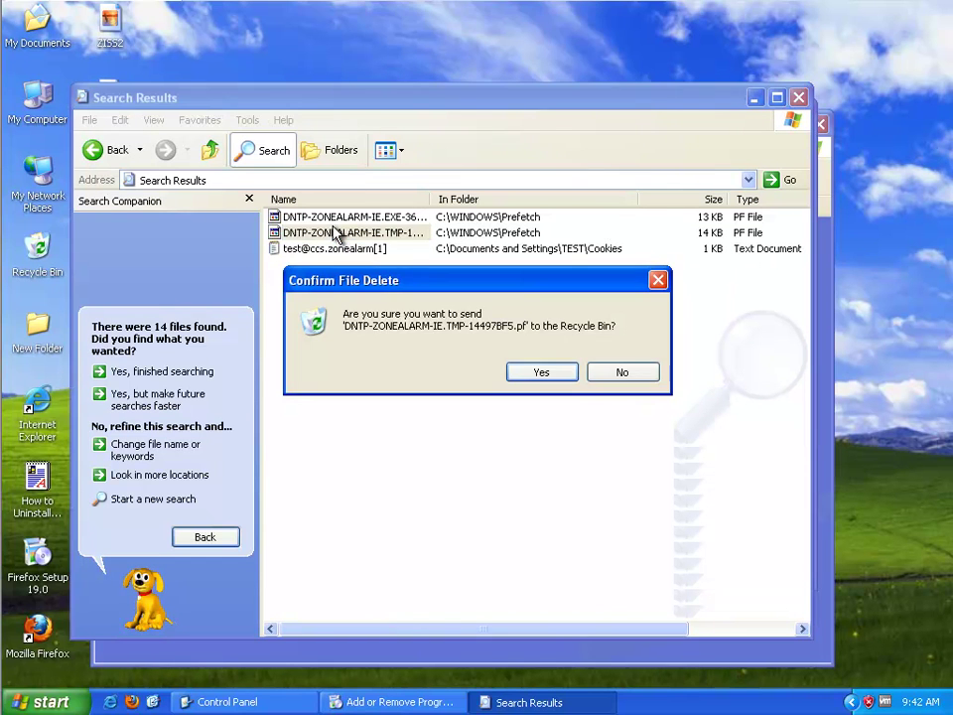
key(Return)
click(335, 221)
key(Delete)
key(Return)
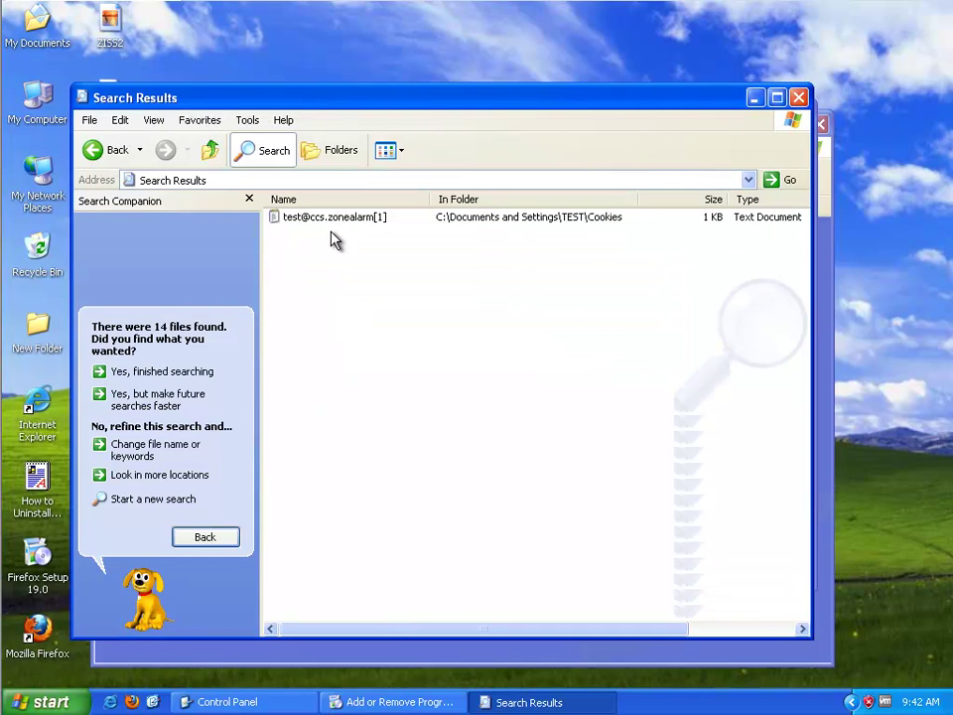
Try to delete the remaining ZoneAlarm cookie in the Cookies folder and close the search results window.
click(334, 220)
key(Delete)
key(Return)
key(Return)
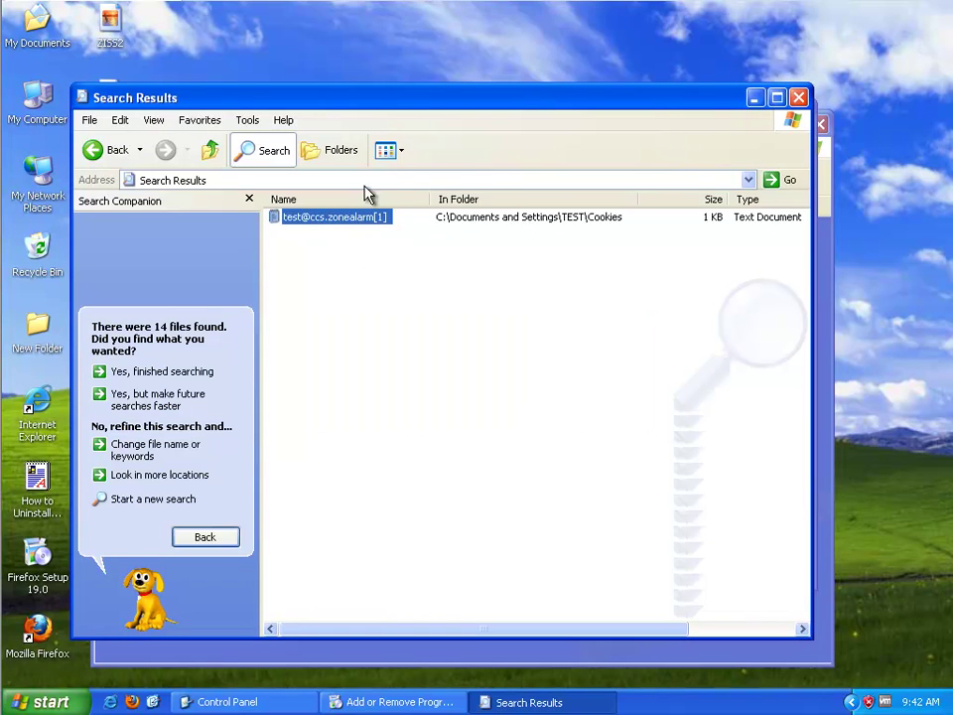
click(801, 100)
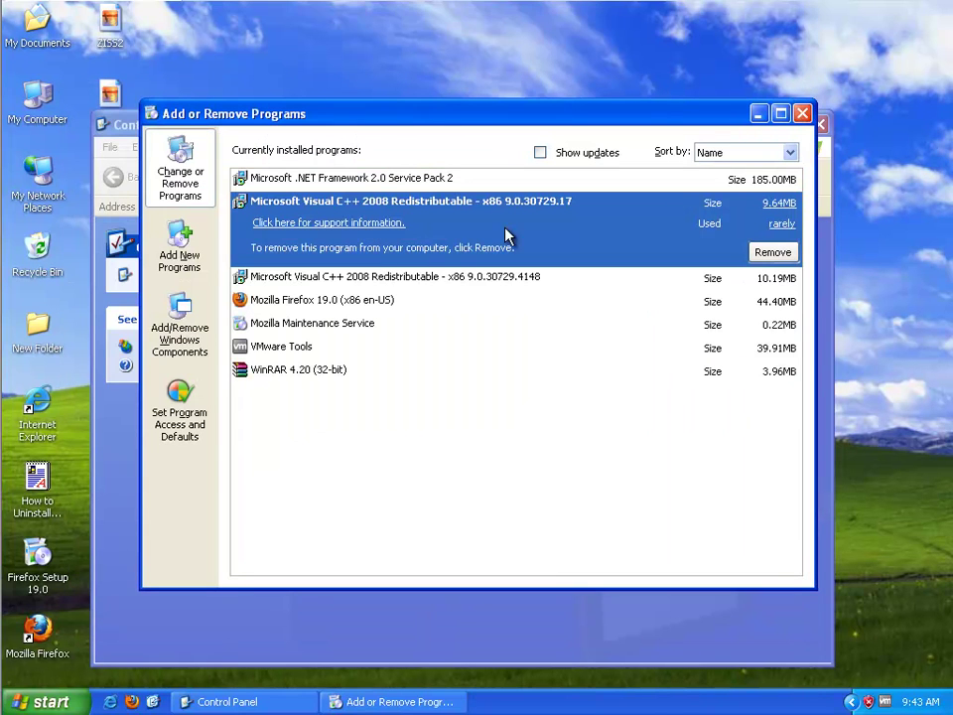
Uninstall Microsoft .NET Framework 2.0 Service Pack 2 and close the Control Panel window.
click(781, 254)
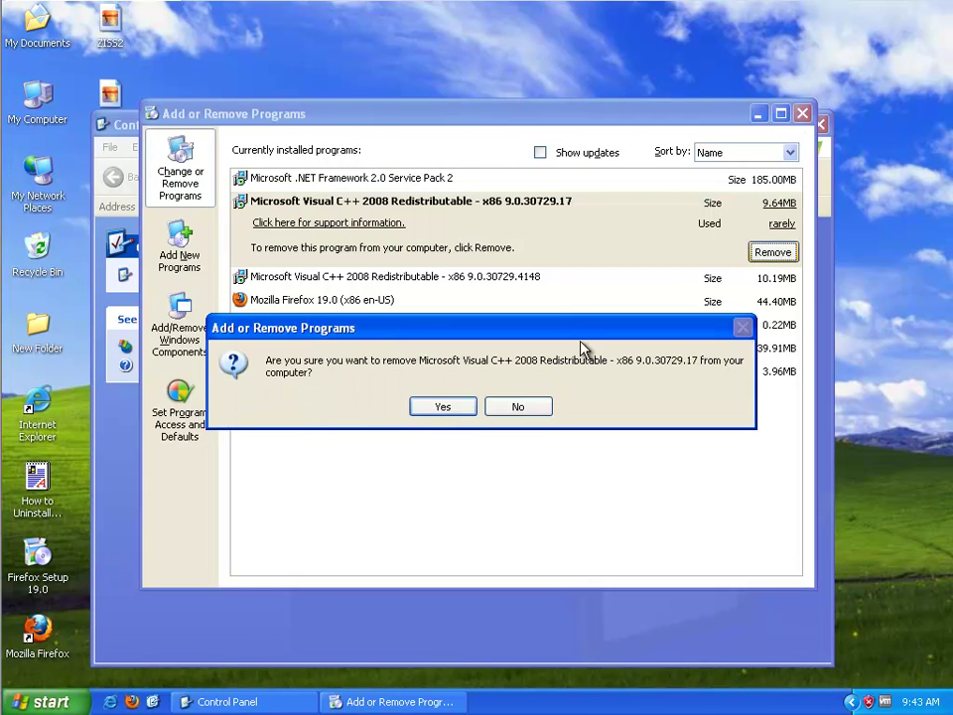
click(517, 404)
click(493, 179)
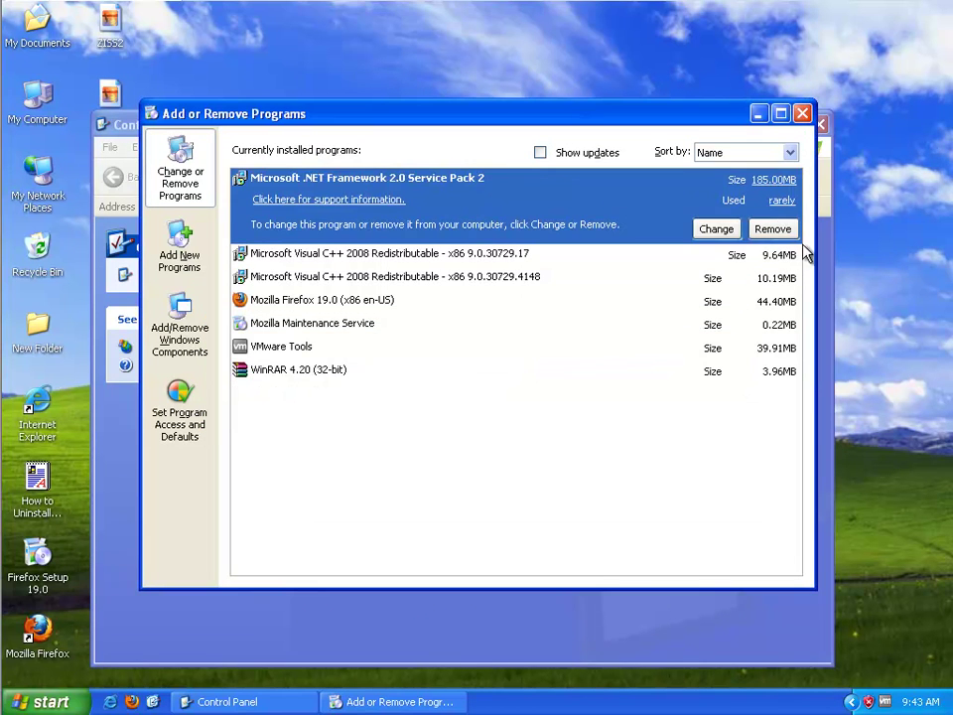
click(773, 229)
click(467, 401)
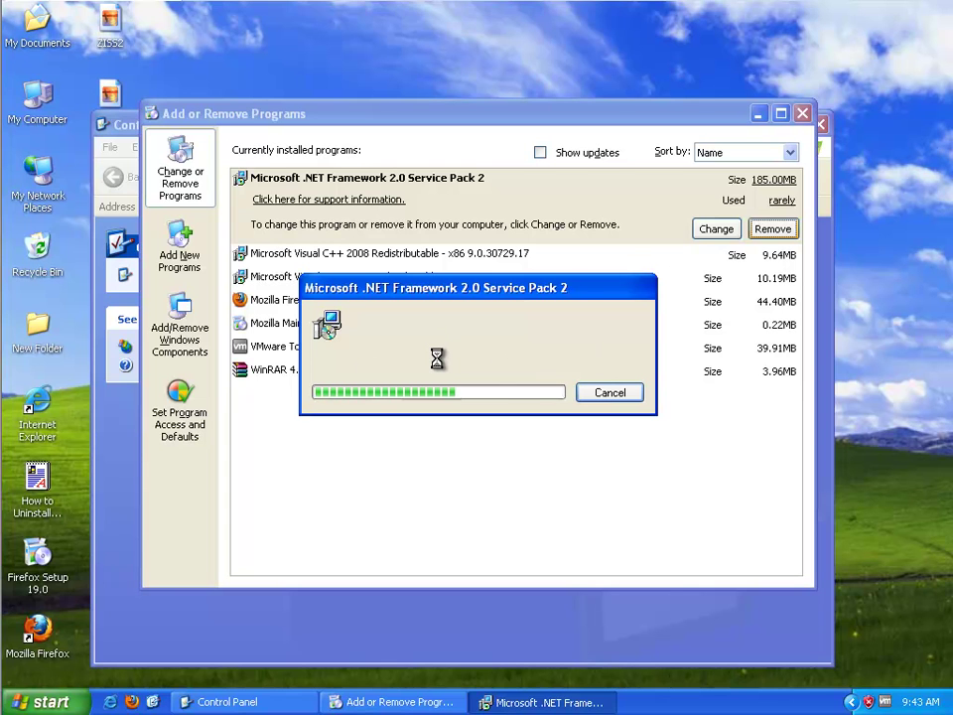
right_click(248, 702)
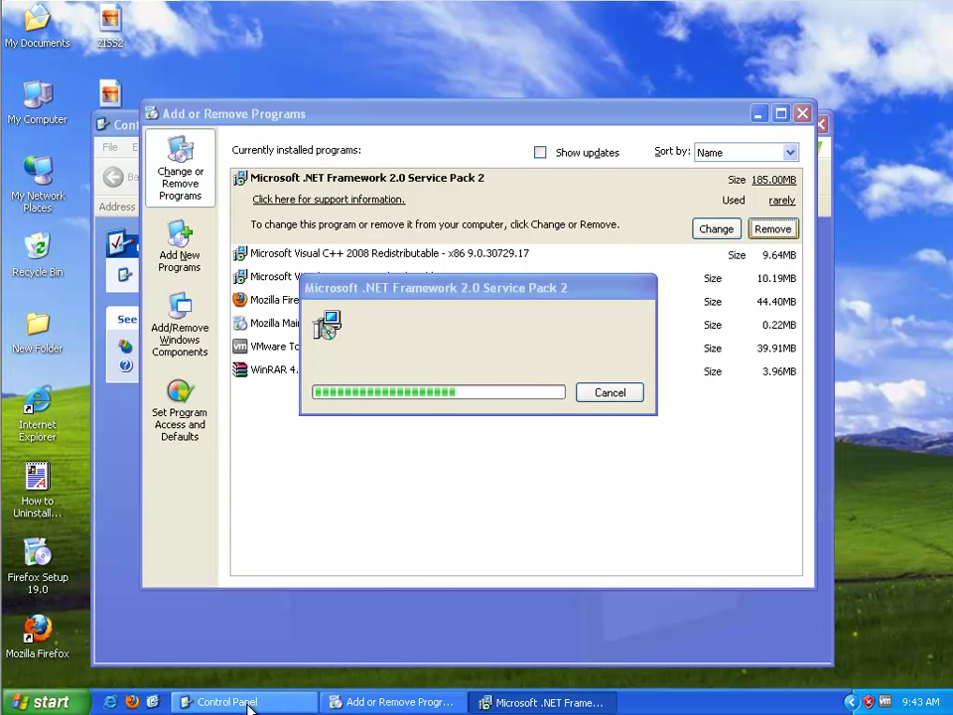
click(298, 687)
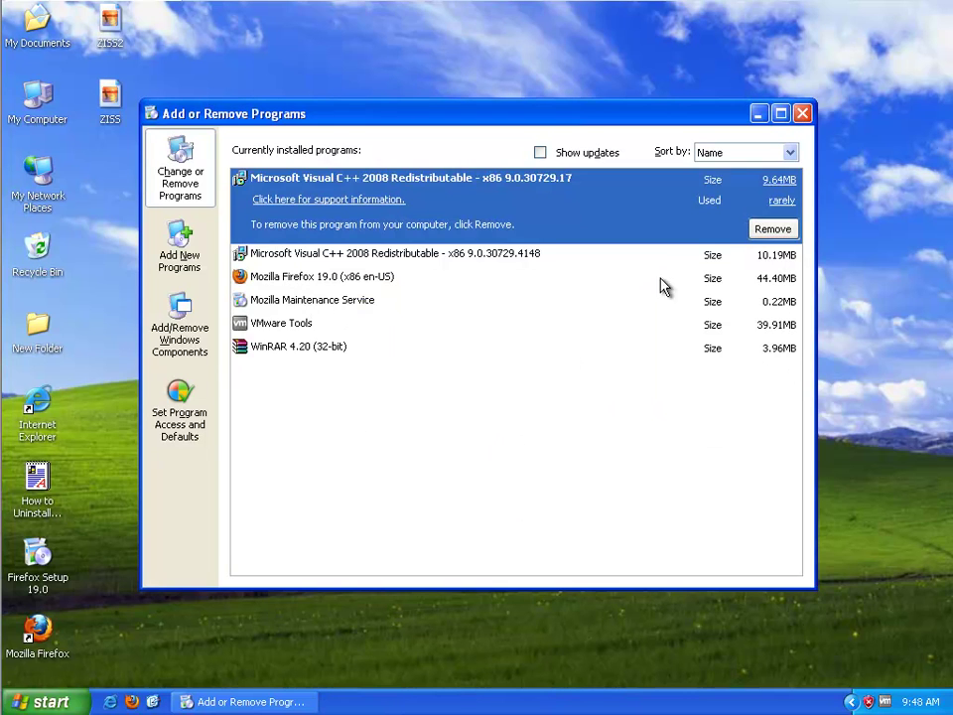
Uninstall Microsoft Visual C++ 2008 Redistributable - x86 9.0.30729.17 and close the installed programs window.
click(774, 230)
click(443, 407)
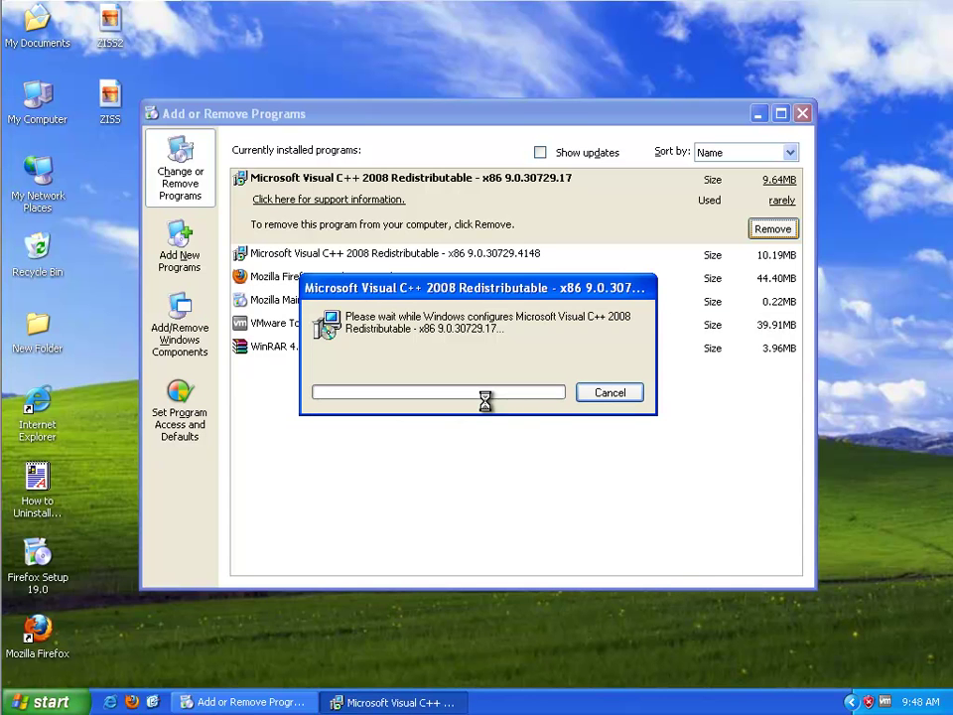
click(803, 116)
click(61, 702)
click(264, 672)
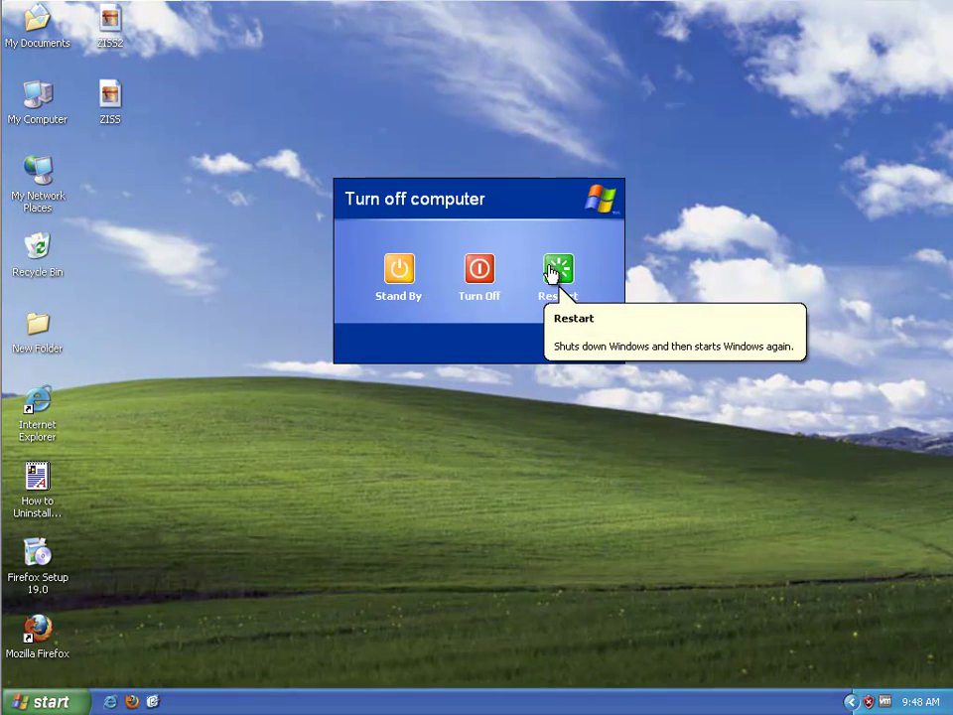
click(580, 344)
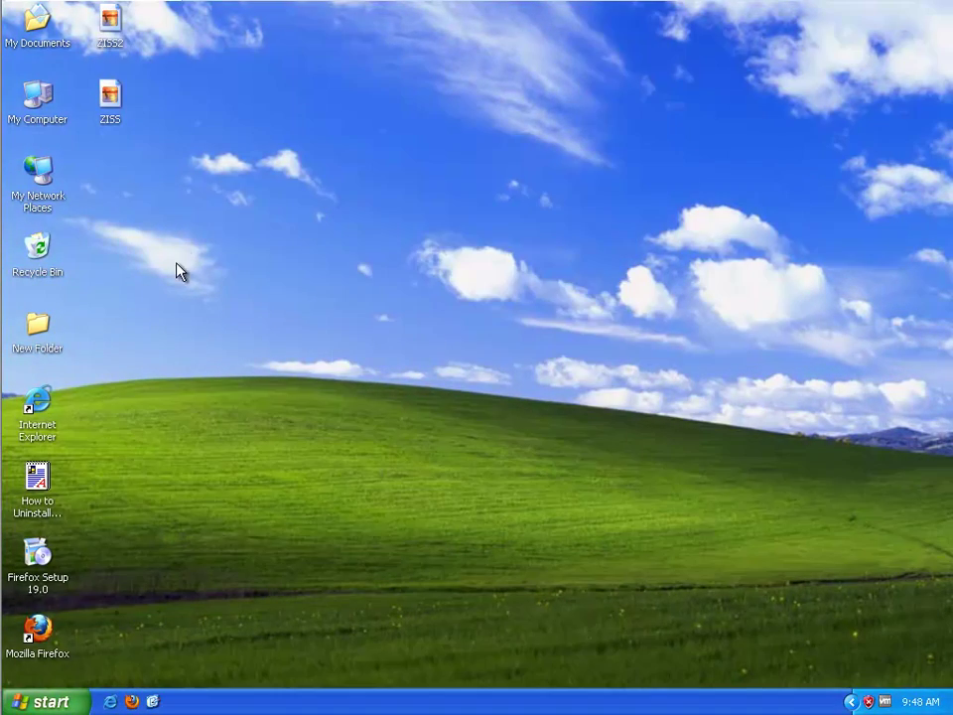
View the ZISS screenshot from the desktop in a maximized, enlarged view to examine the ZoneAlarm installer's toolbar options.
click(109, 22)
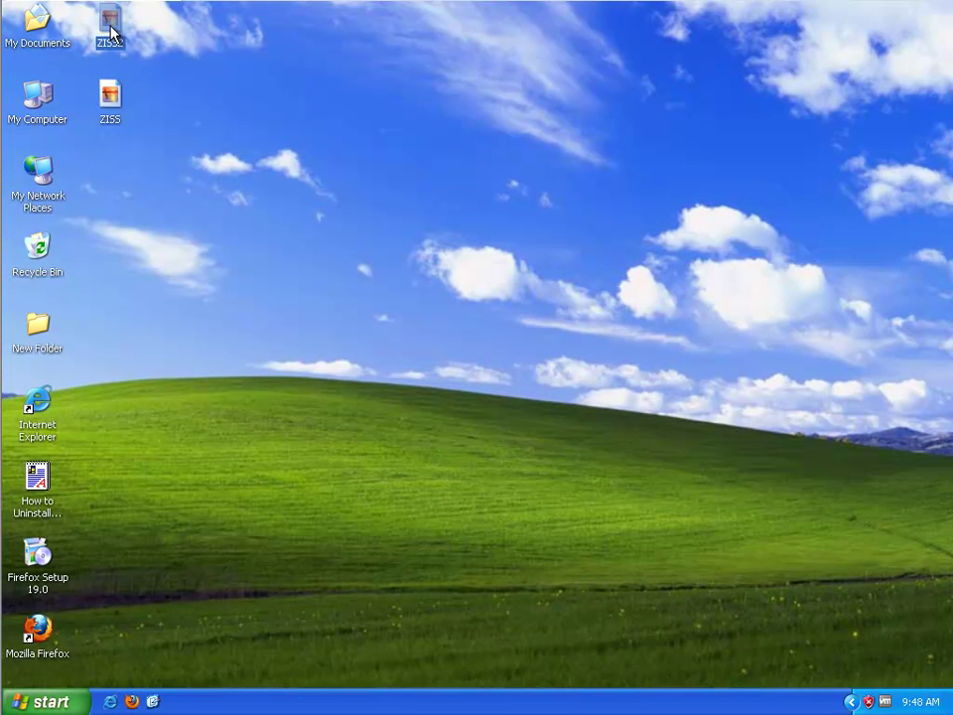
double_click(112, 95)
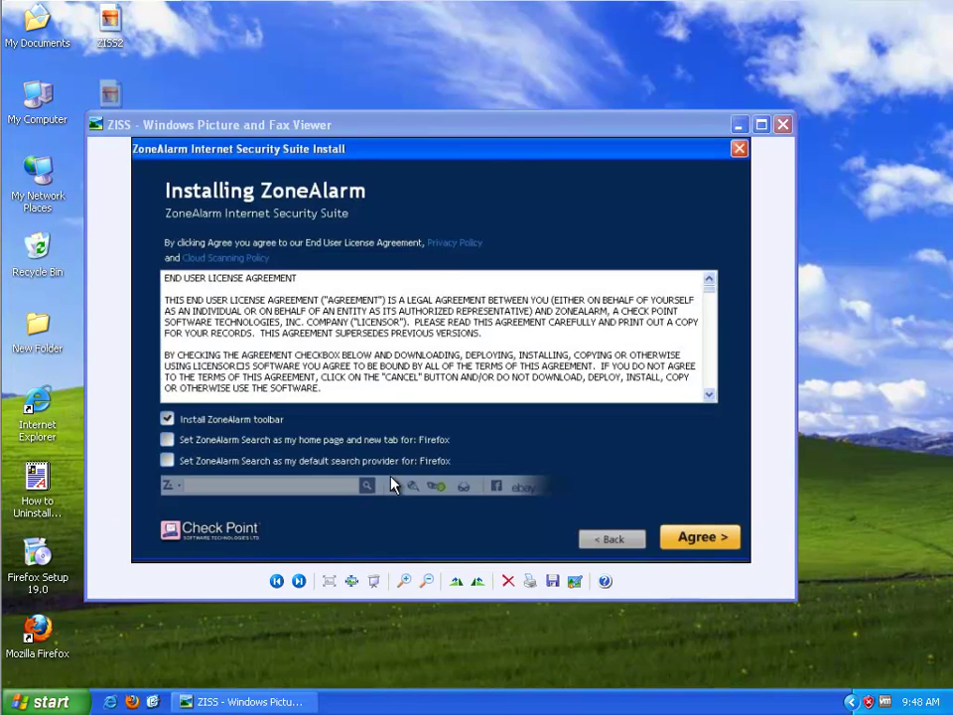
click(406, 581)
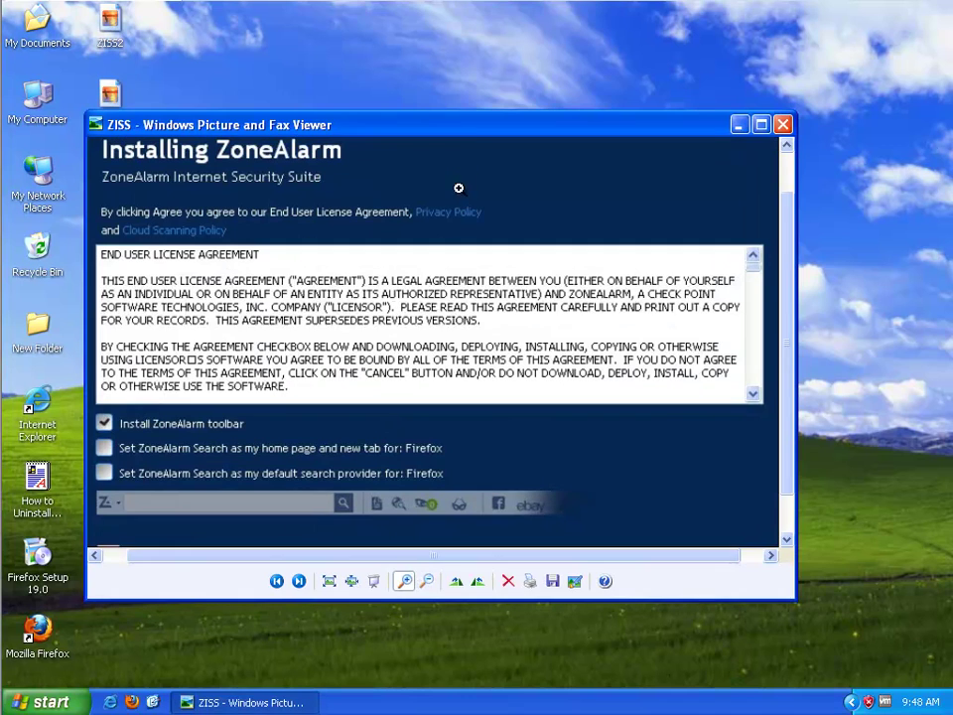
double_click(481, 127)
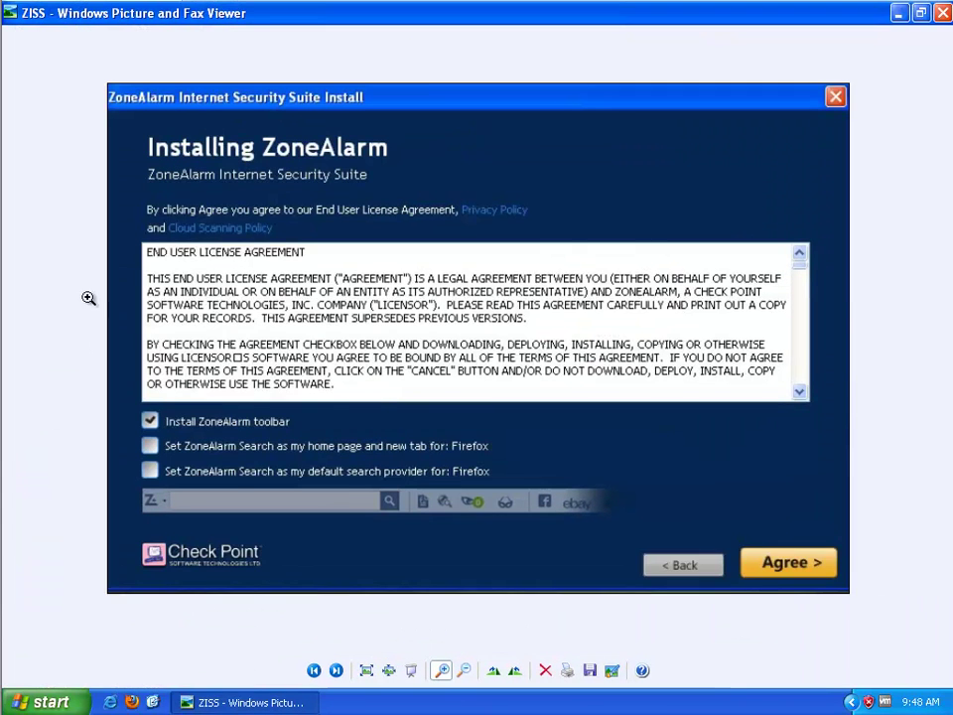
click(427, 358)
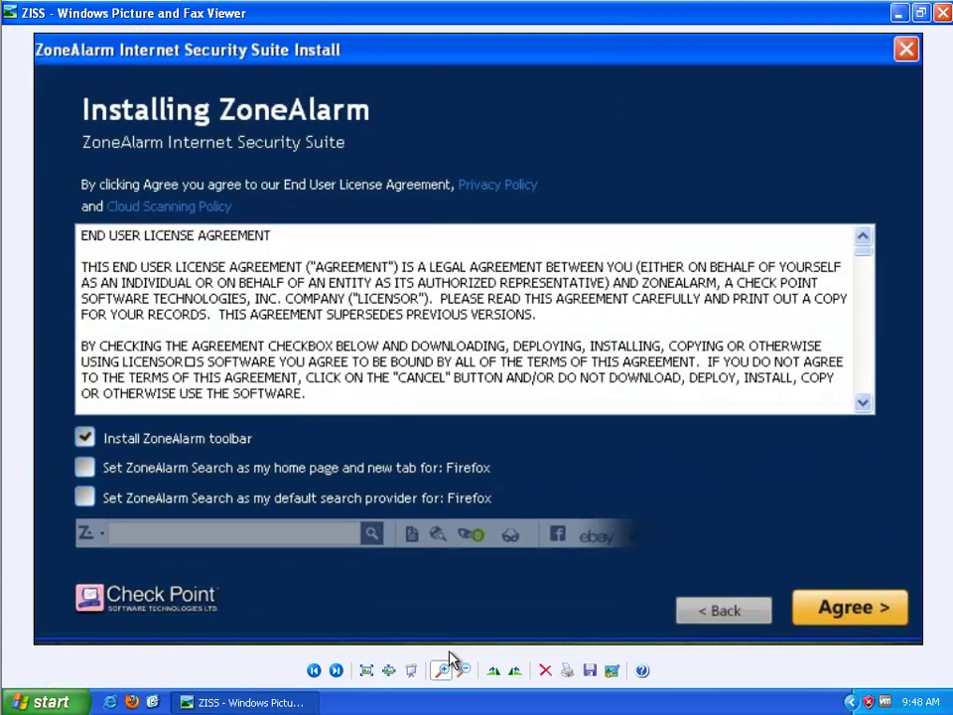